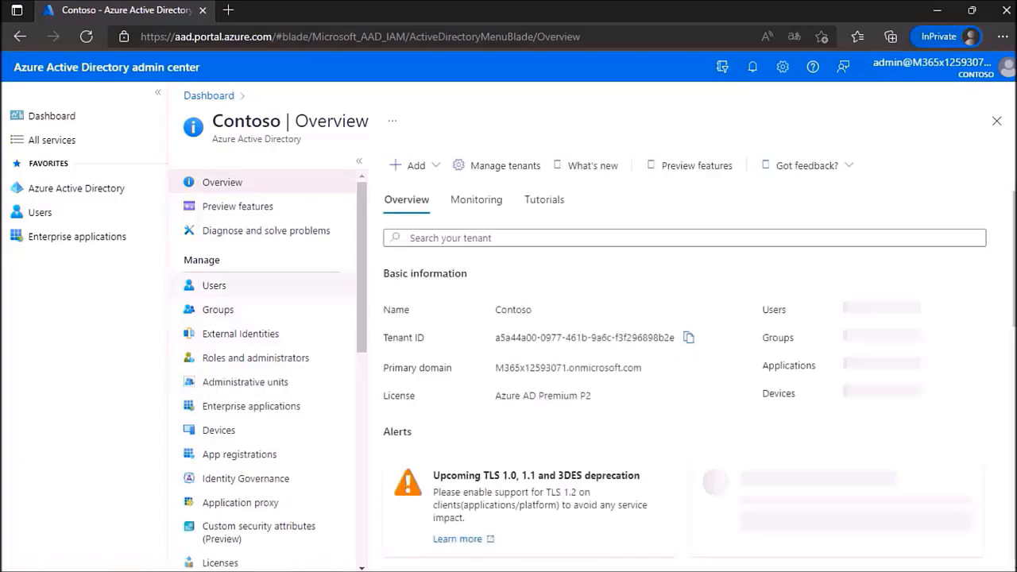
Open the Contoso tenant's Mobility (MDM and MAM) settings
scroll(262, 397, "down", 2)
scroll(263, 445, "down", 1)
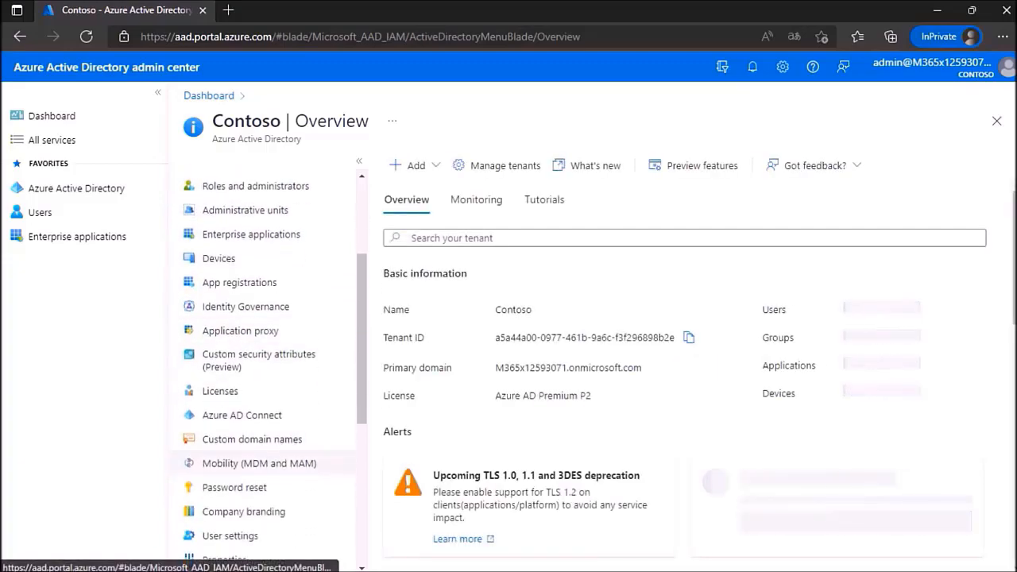
left_click(259, 452)
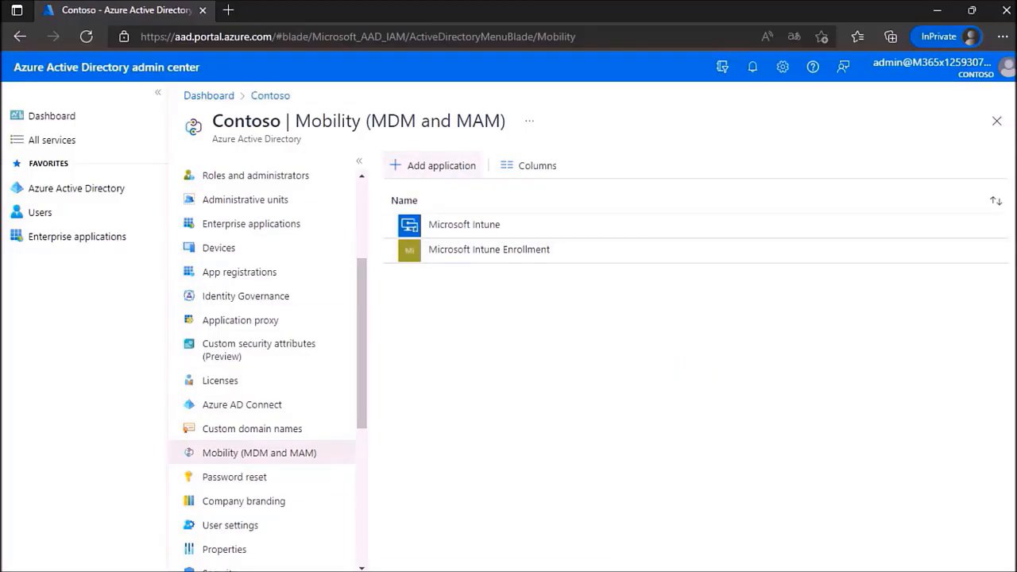
Review the gallery of MDM applications that can be added, and return to the Mobility (MDM and MAM) list
left_click(436, 165)
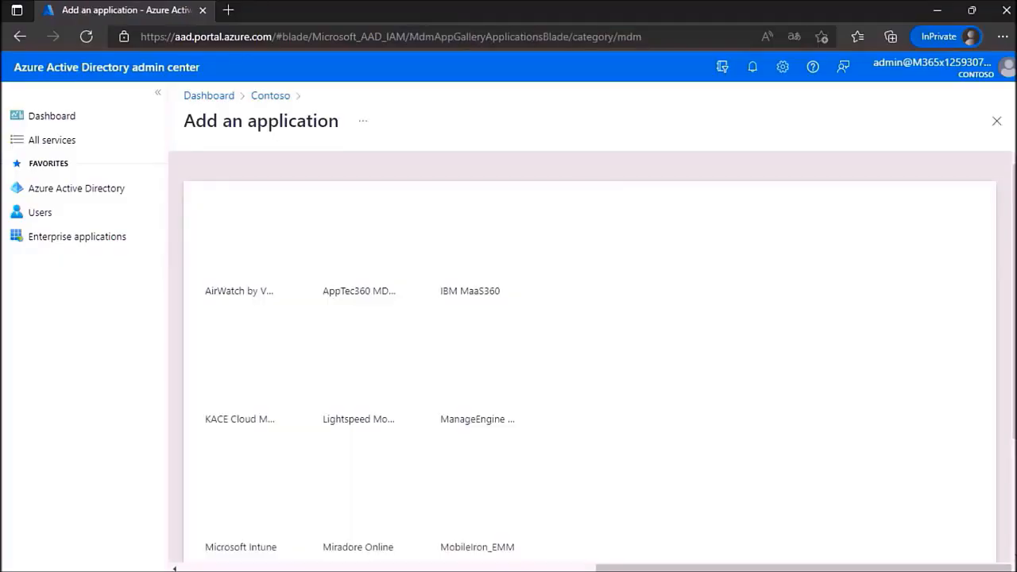
scroll(509, 382, "down", 3)
scroll(508, 382, "up", 3)
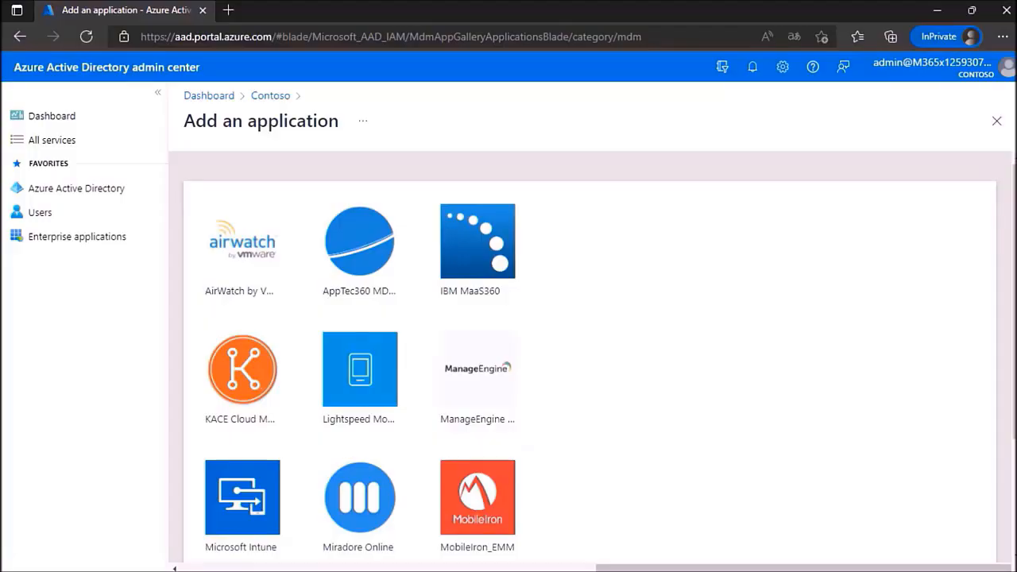
left_click(270, 96)
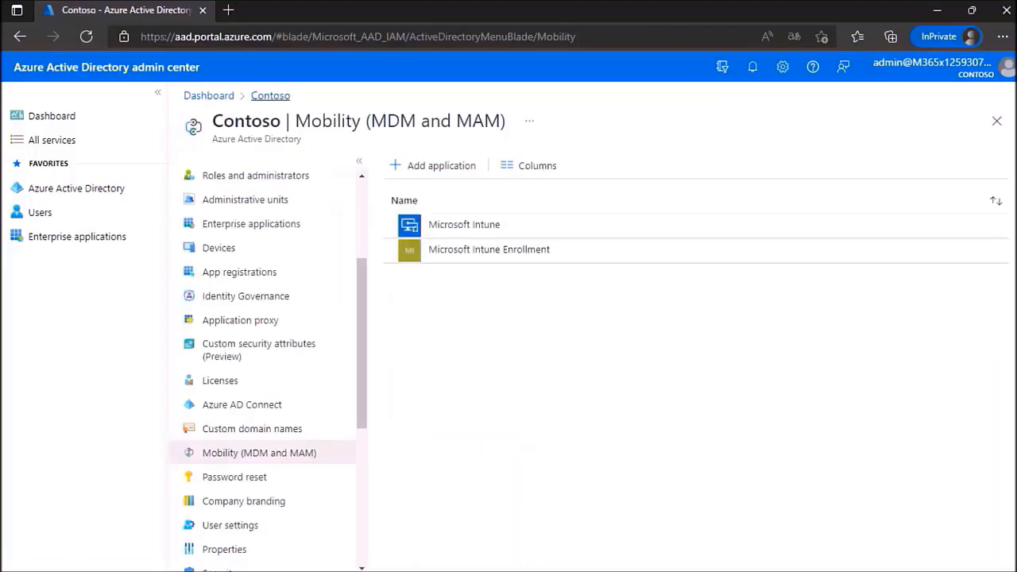
Open the Microsoft Intune configuration showing its MDM and MAM user scopes and URLs
left_click(464, 224)
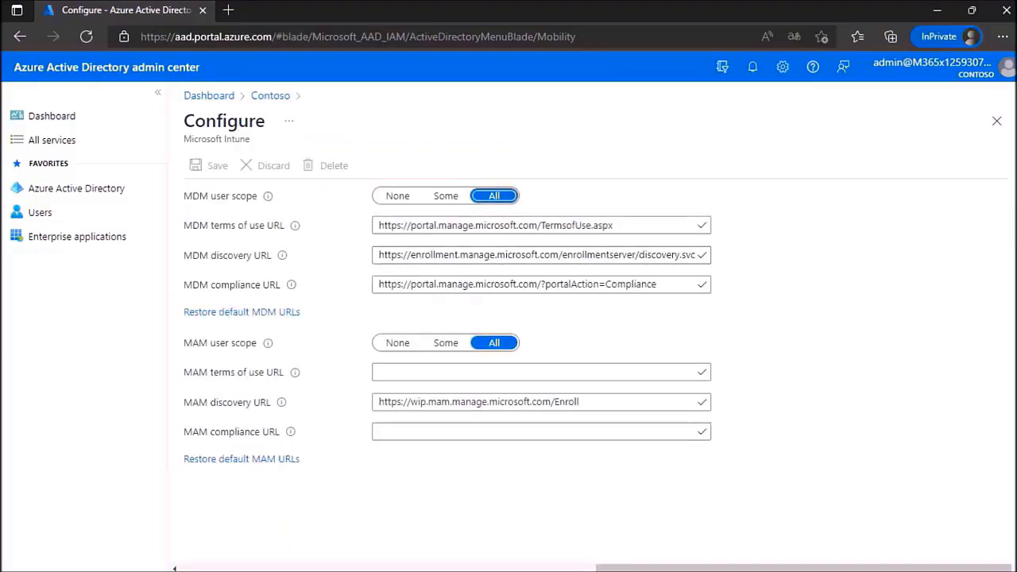
left_click(270, 95)
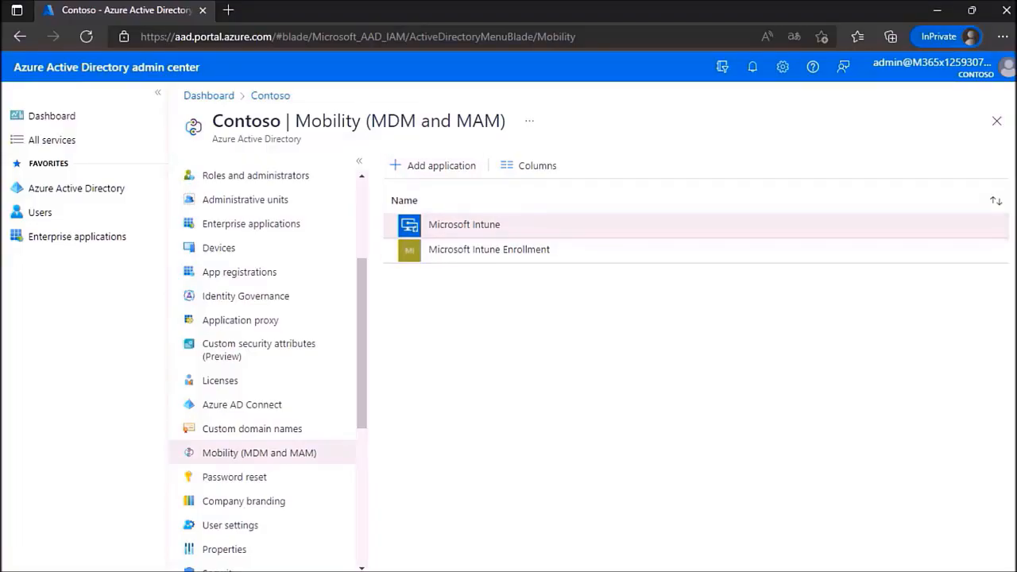
left_click(464, 224)
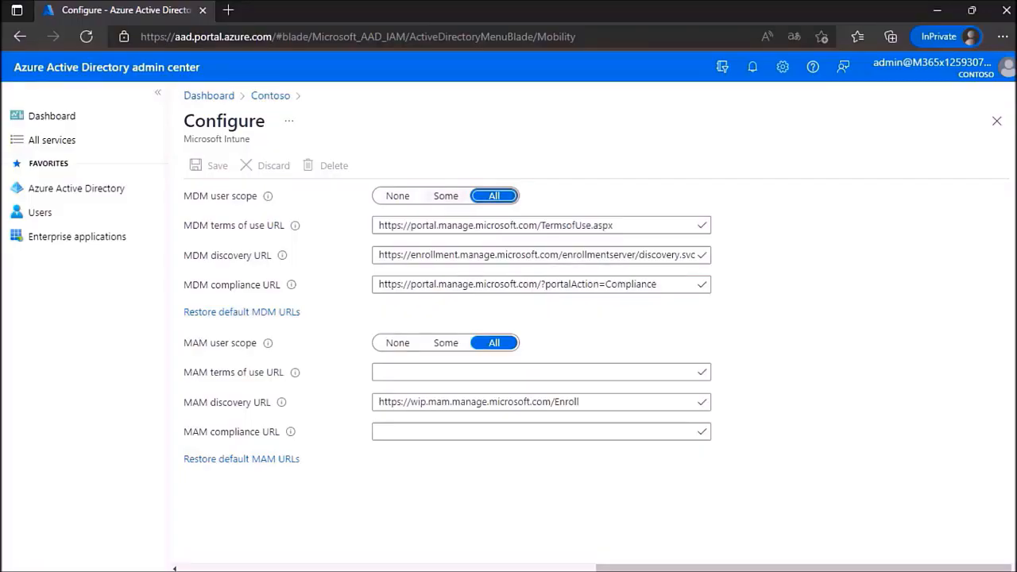
Set the MDM user scope to Some and browse the selectable groups without choosing any
left_click(445, 196)
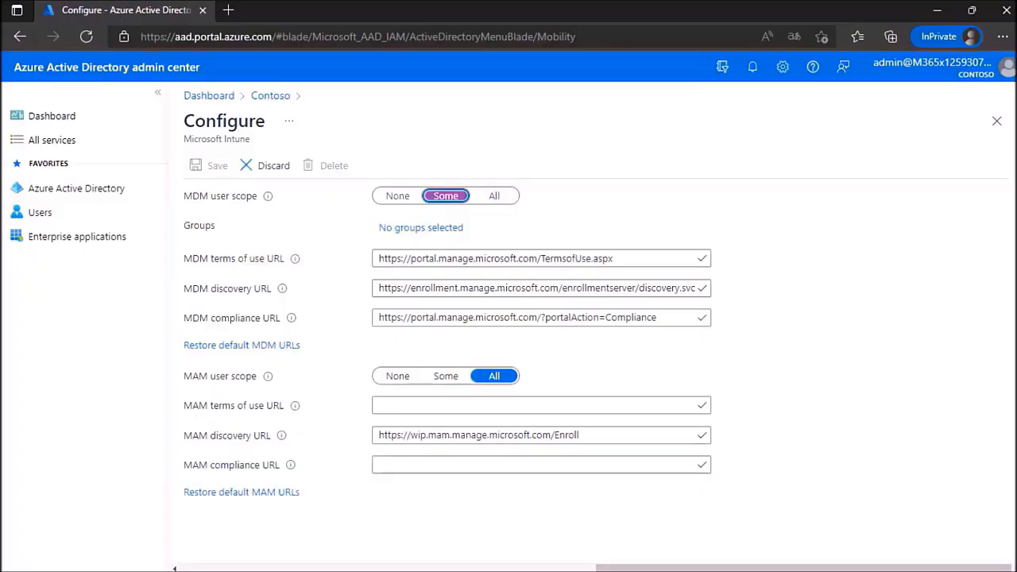
left_click(421, 228)
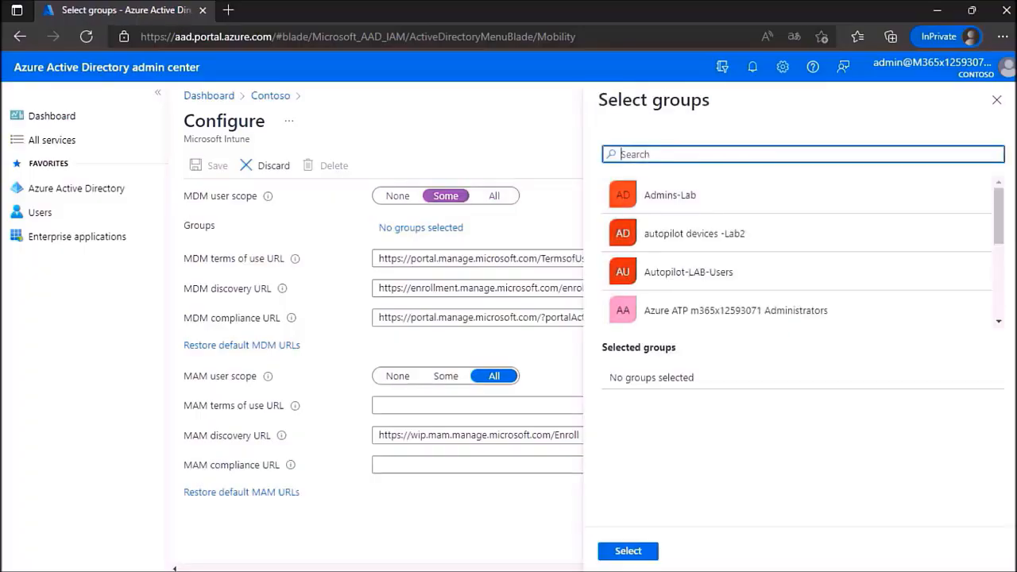
scroll(797, 261, "down", 1)
scroll(797, 227, "up", 1)
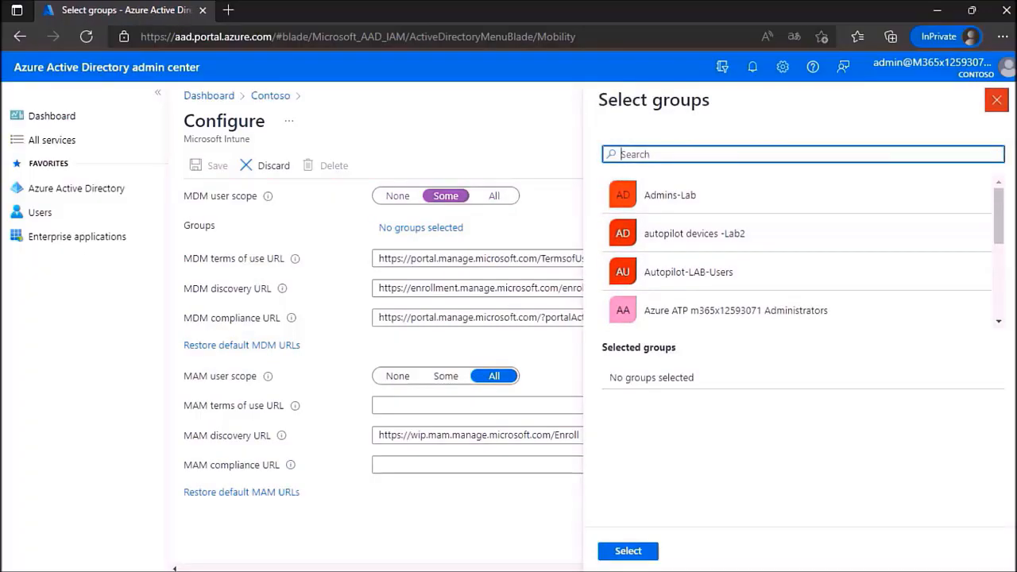
left_click(996, 100)
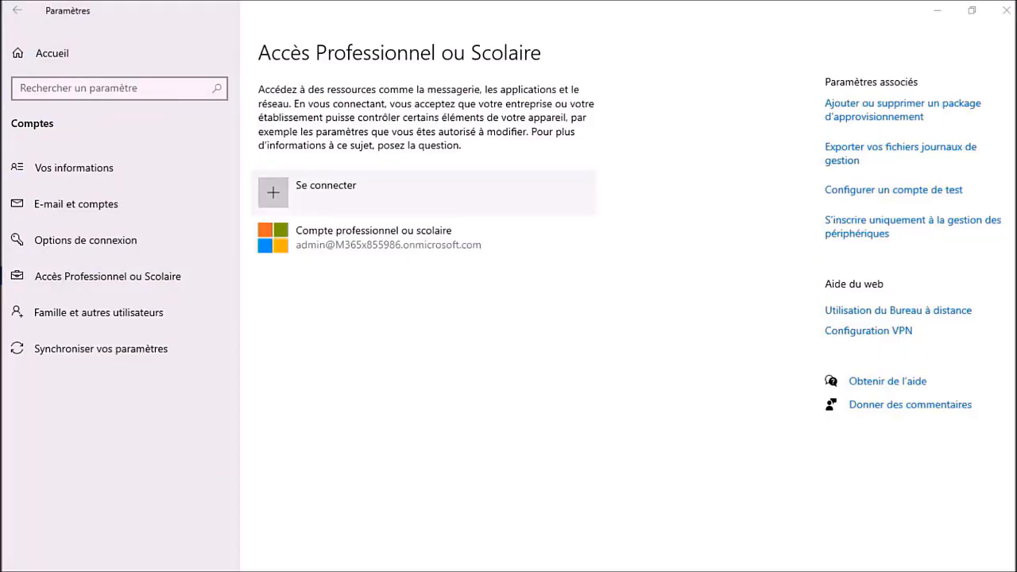
In Windows Settings, view the dialog for connecting a work or school account and close it without entering anything
left_click(326, 192)
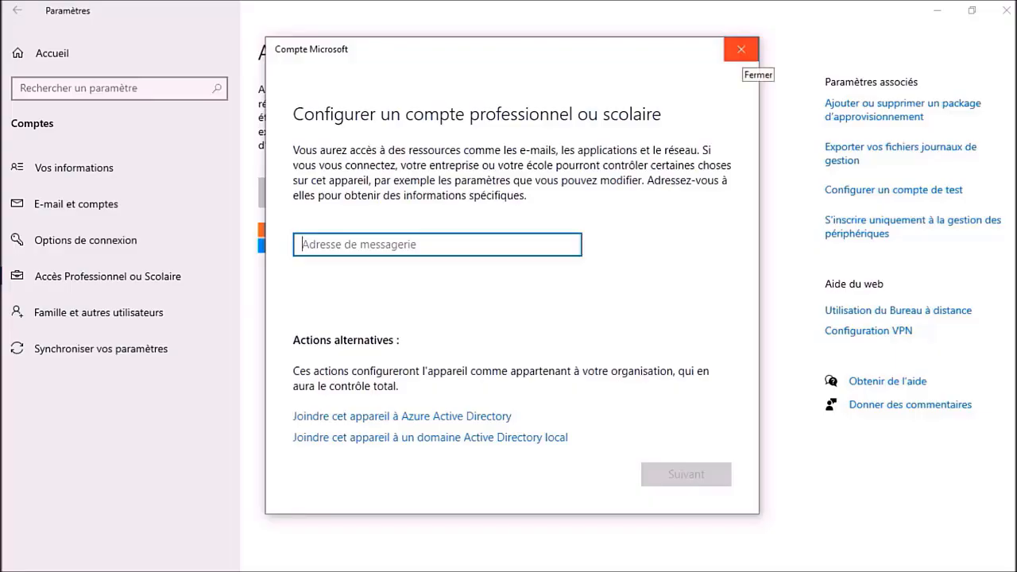
left_click(741, 50)
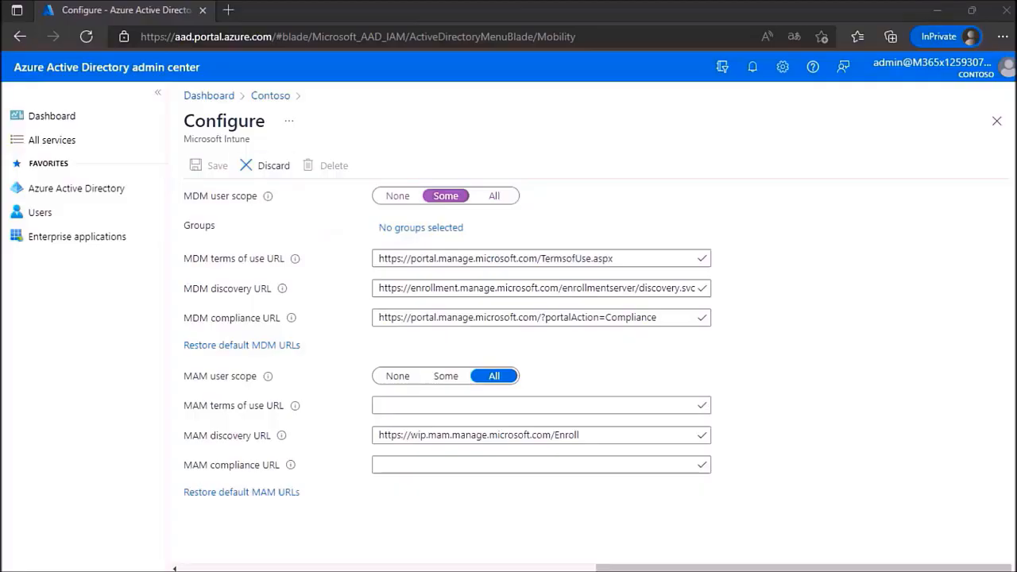
Switch to the Microsoft Endpoint Manager admin center by opening endpoint.microsoft.com in a new browser tab
key("ctrl+t")
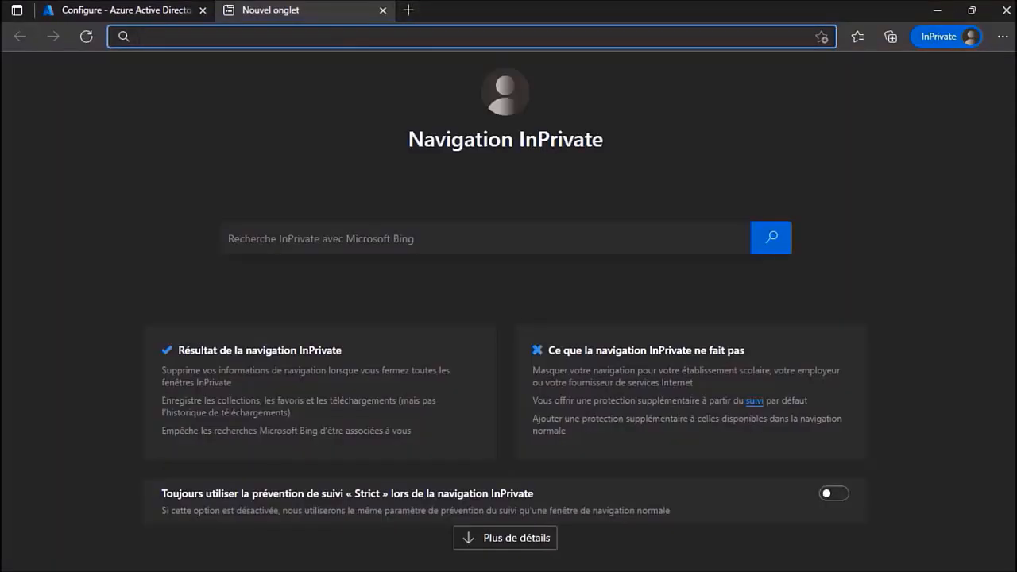
type("endp")
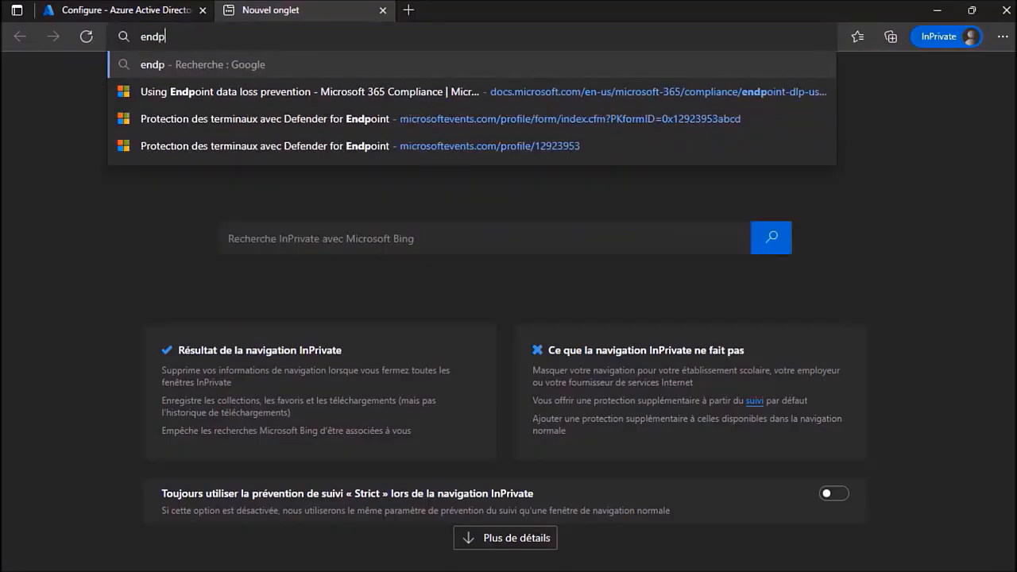
type("oint.")
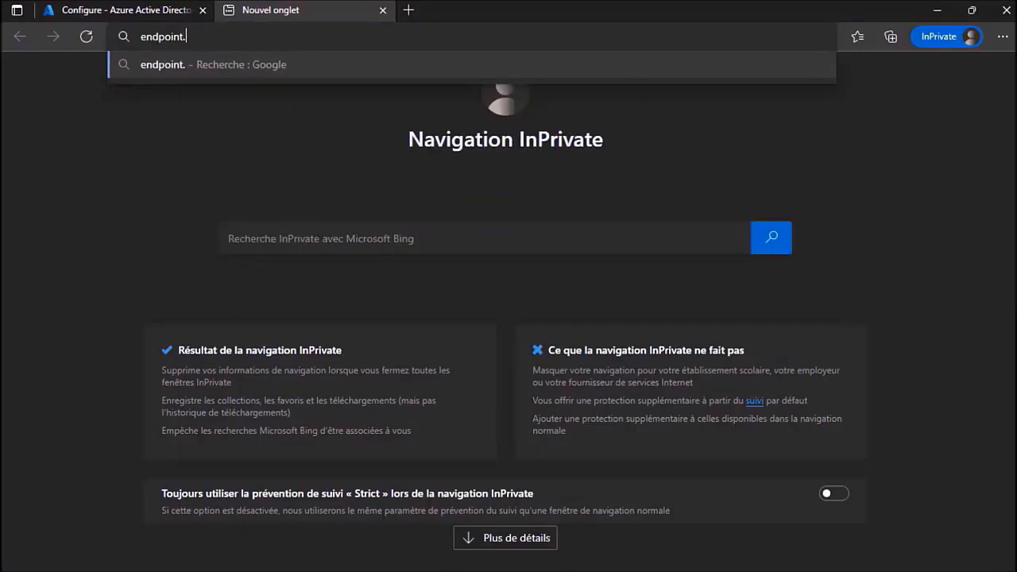
type("micro")
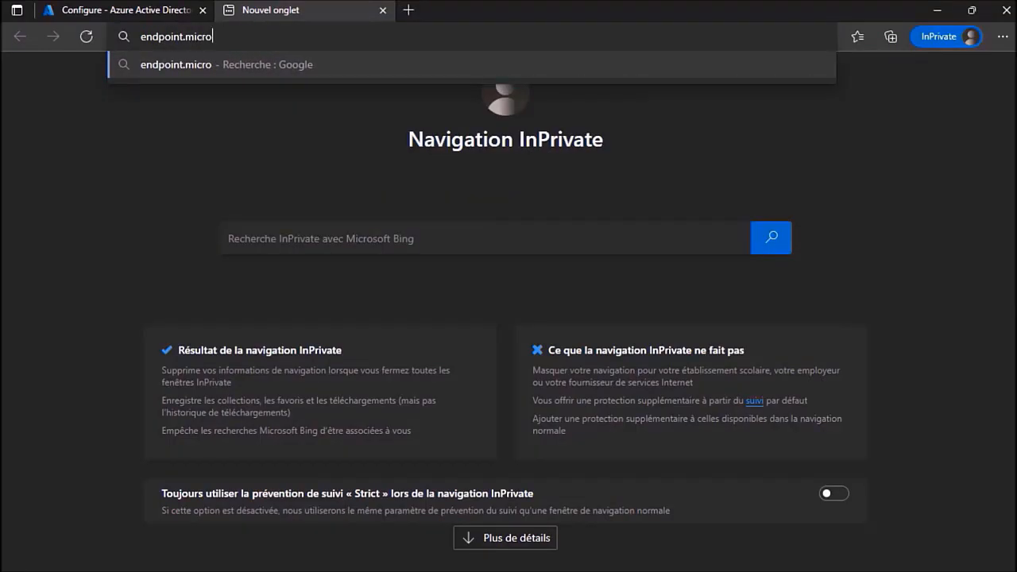
type("so")
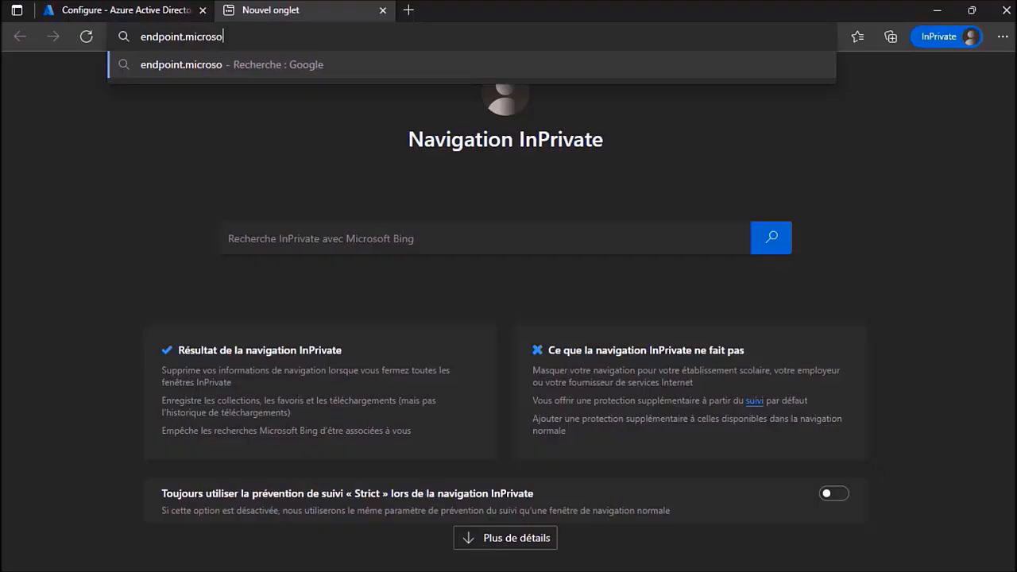
type("ft.com")
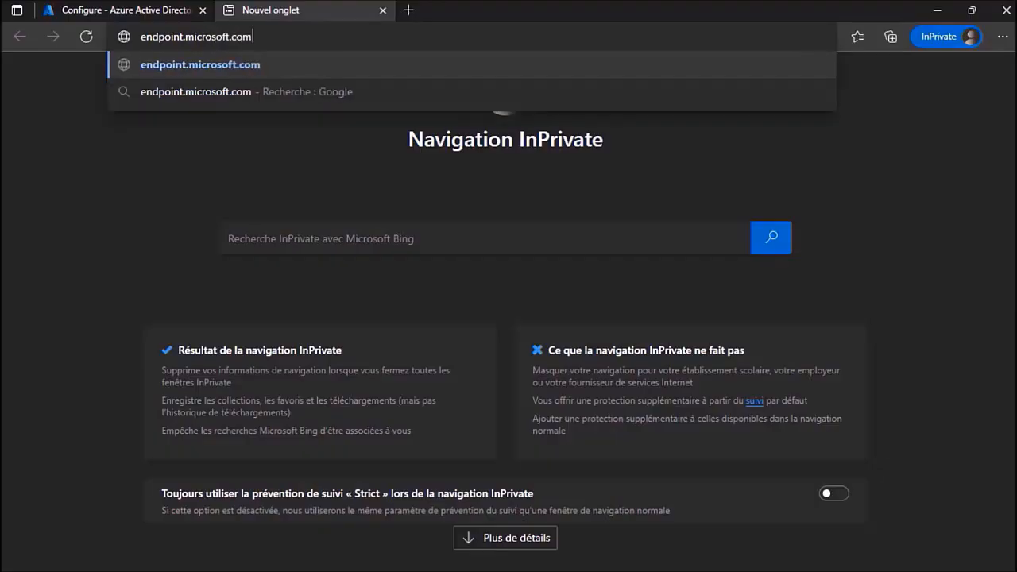
key("Return")
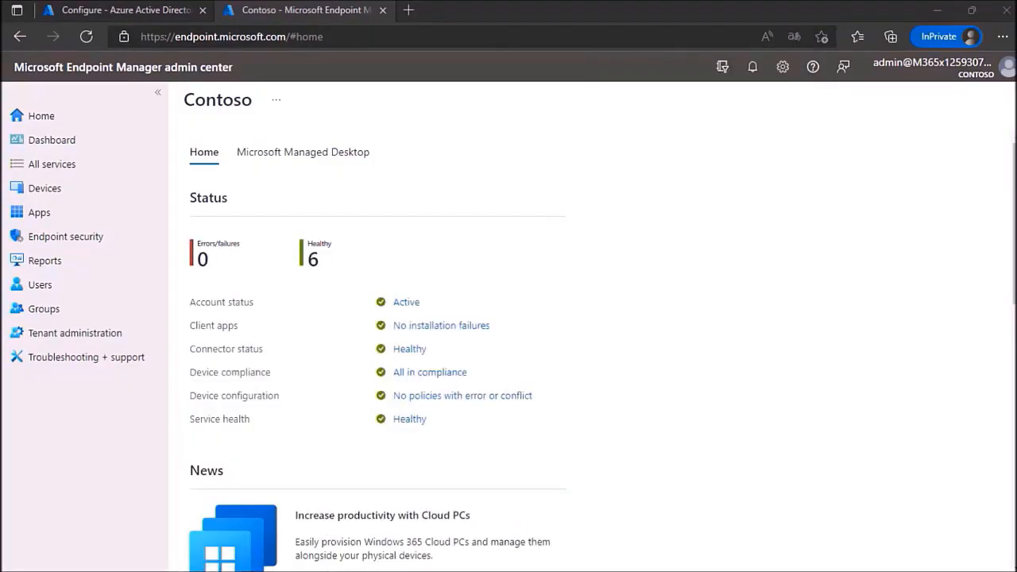
Open the list of device configuration profiles
left_click(44, 188)
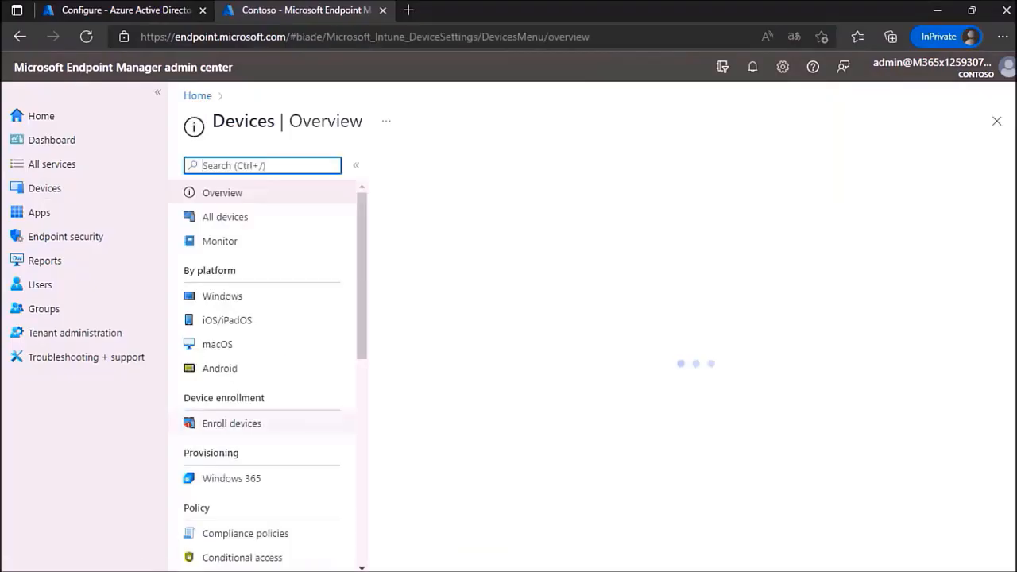
scroll(263, 365, "down", 3)
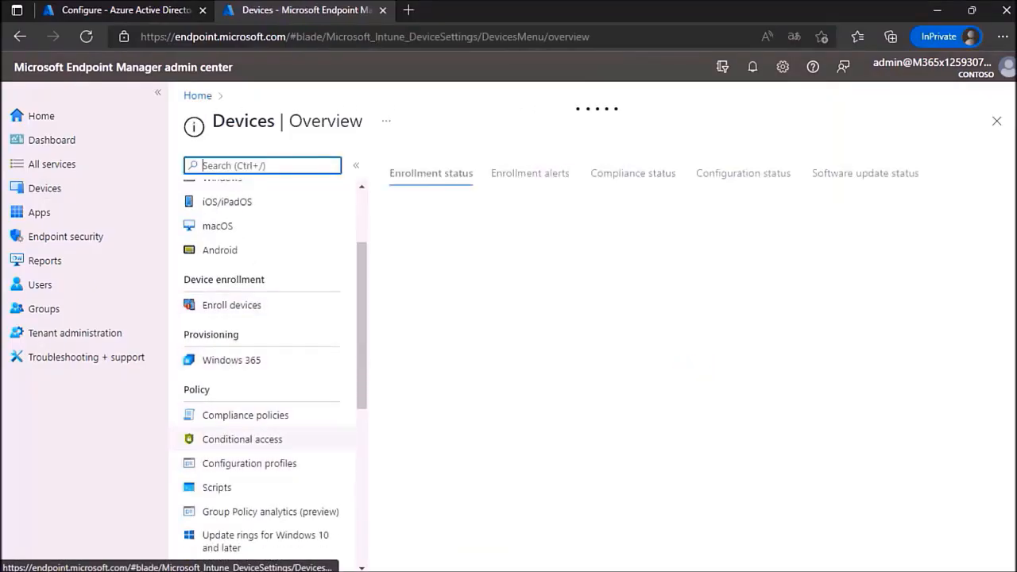
left_click(249, 463)
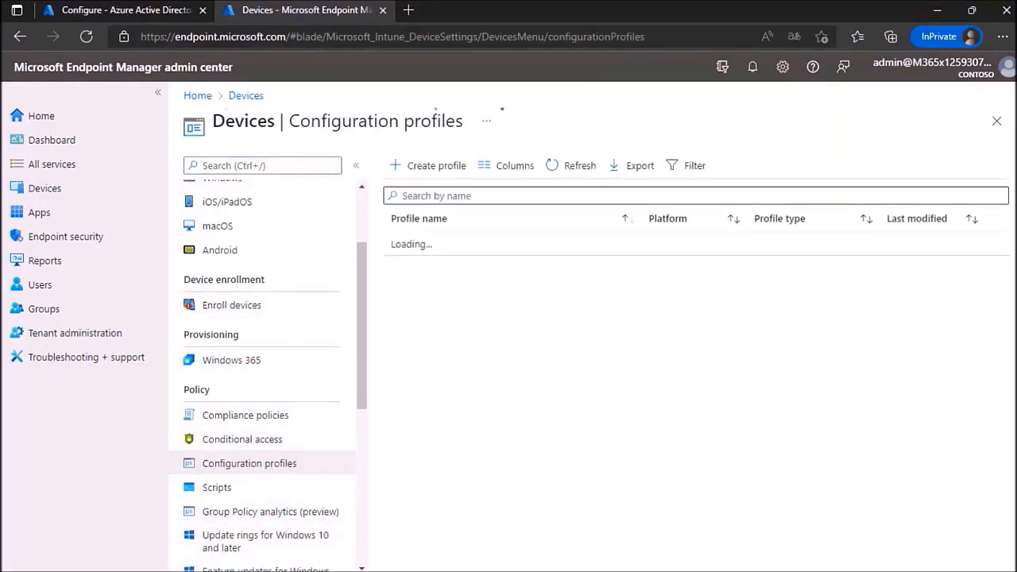
Start a new configuration profile with platform Windows 10 and later and profile type Templates
left_click(436, 166)
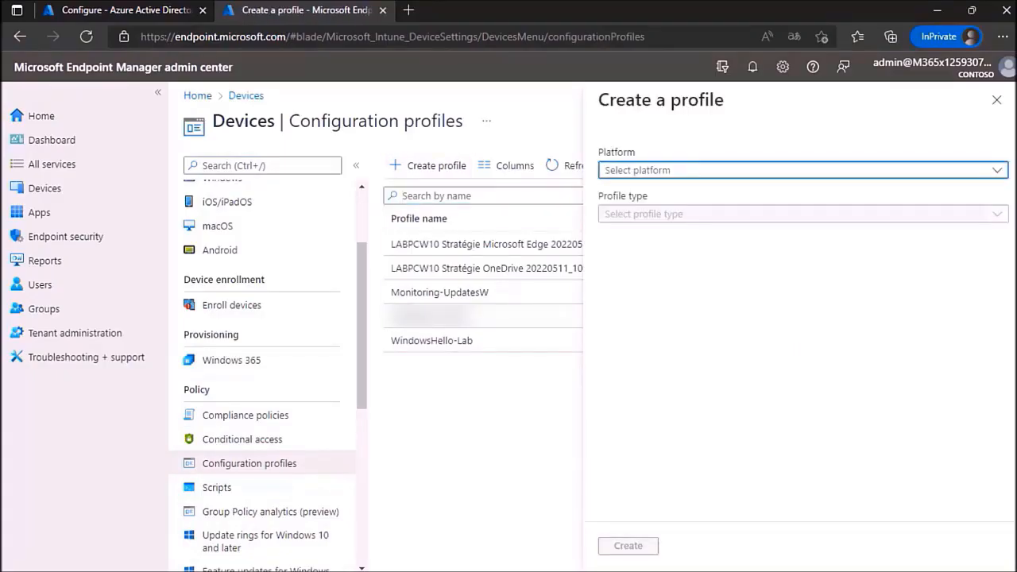
left_click(803, 170)
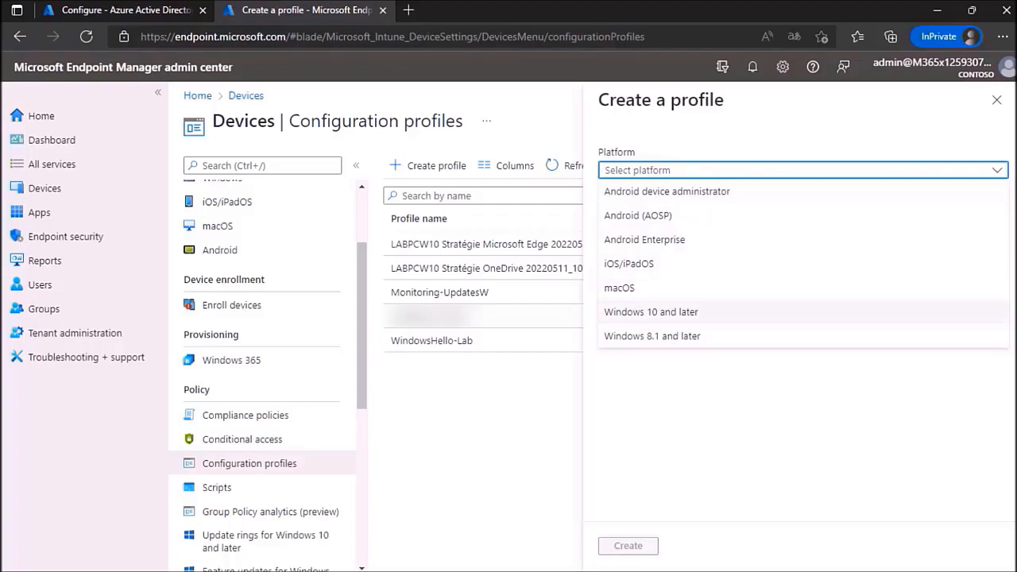
left_click(651, 313)
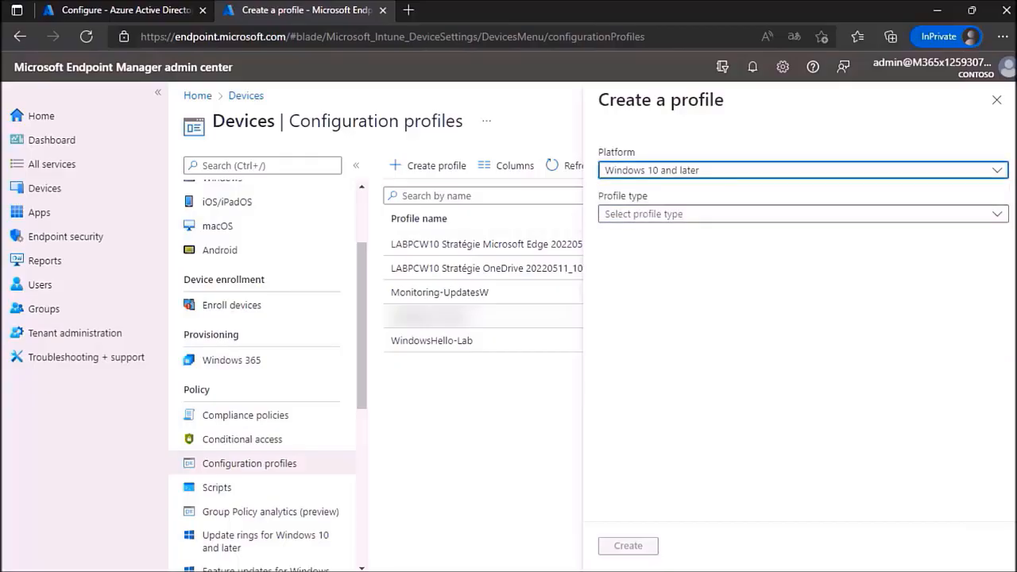
left_click(802, 214)
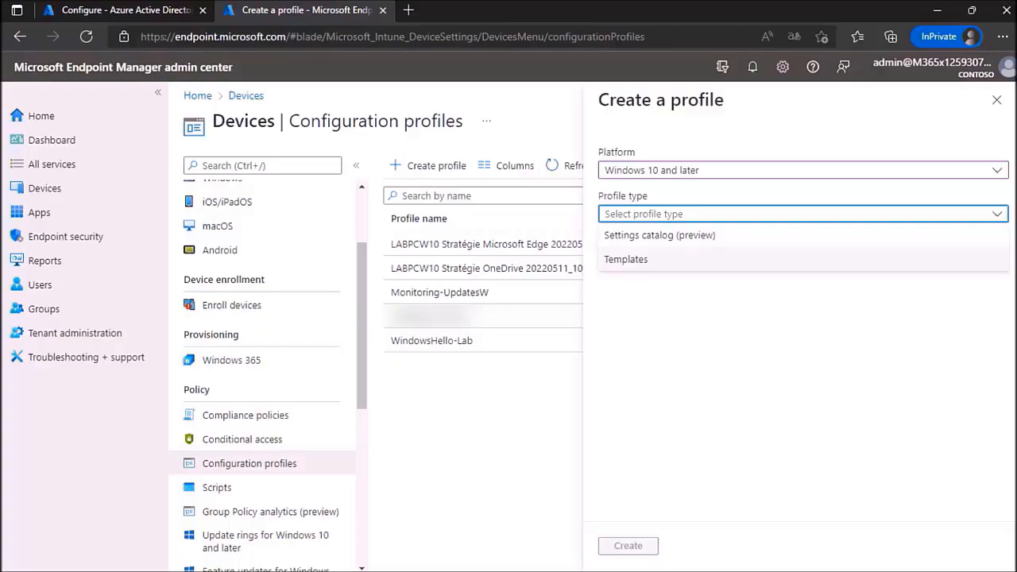
left_click(626, 259)
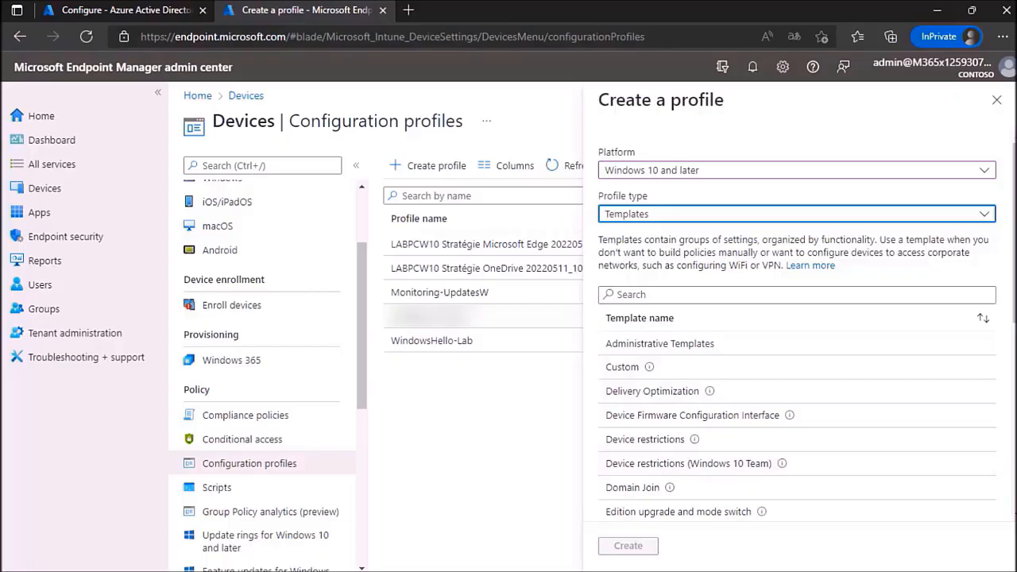
Create the profile from the Identity protection template, name it xffdh and proceed to its configuration settings
scroll(797, 358, "down", 2)
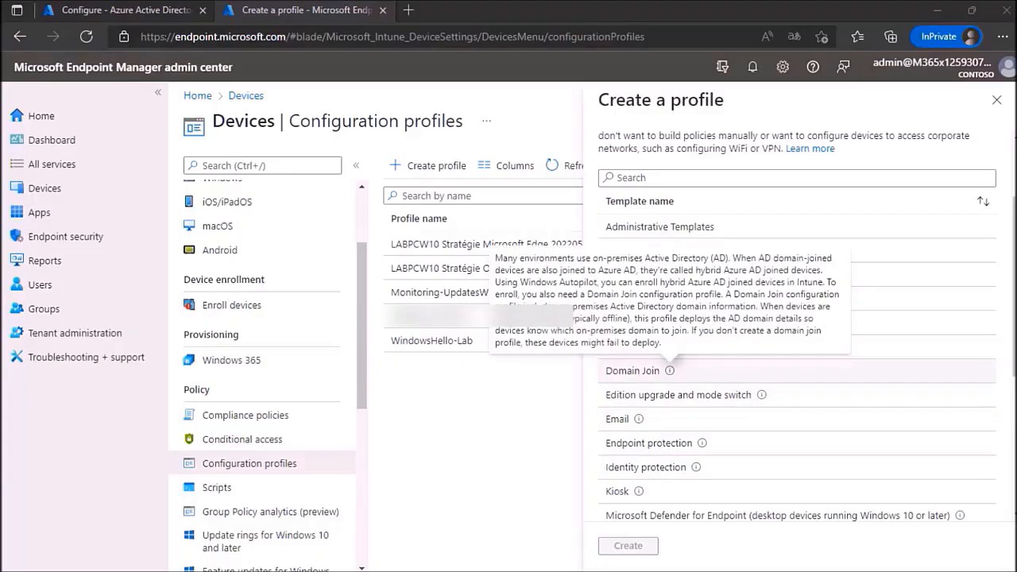
mouse_move(701, 442)
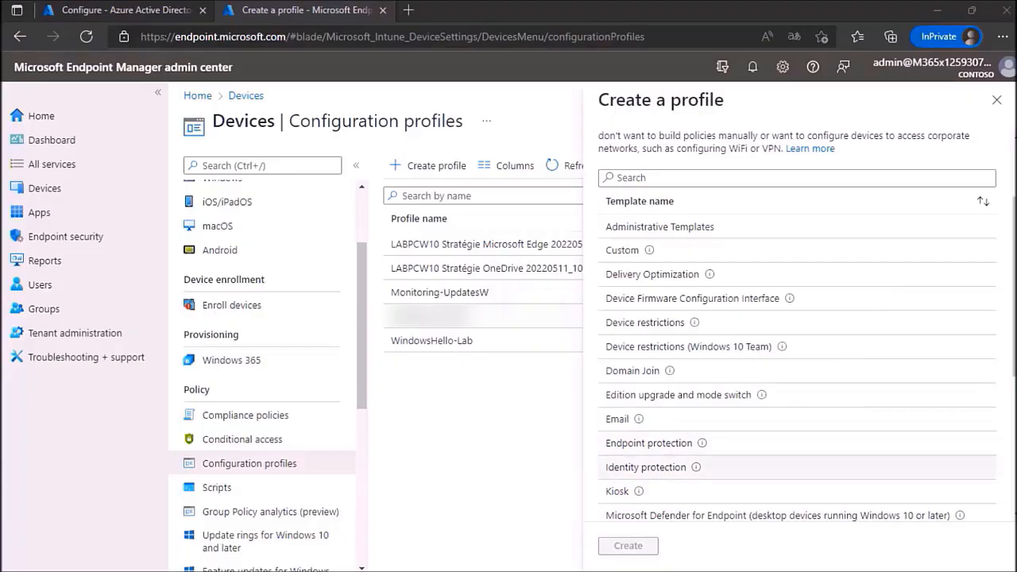
left_click(645, 467)
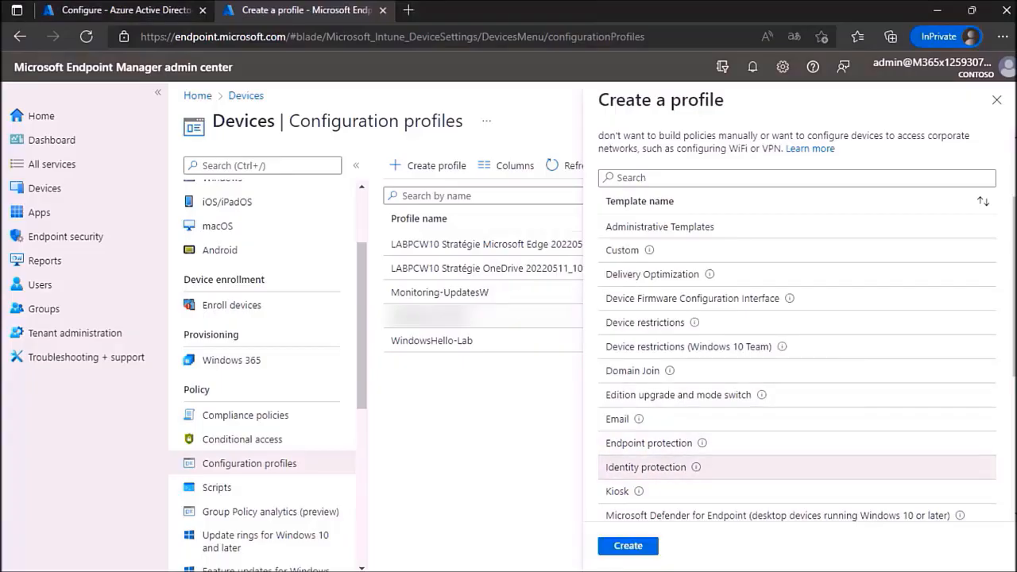
left_click(628, 546)
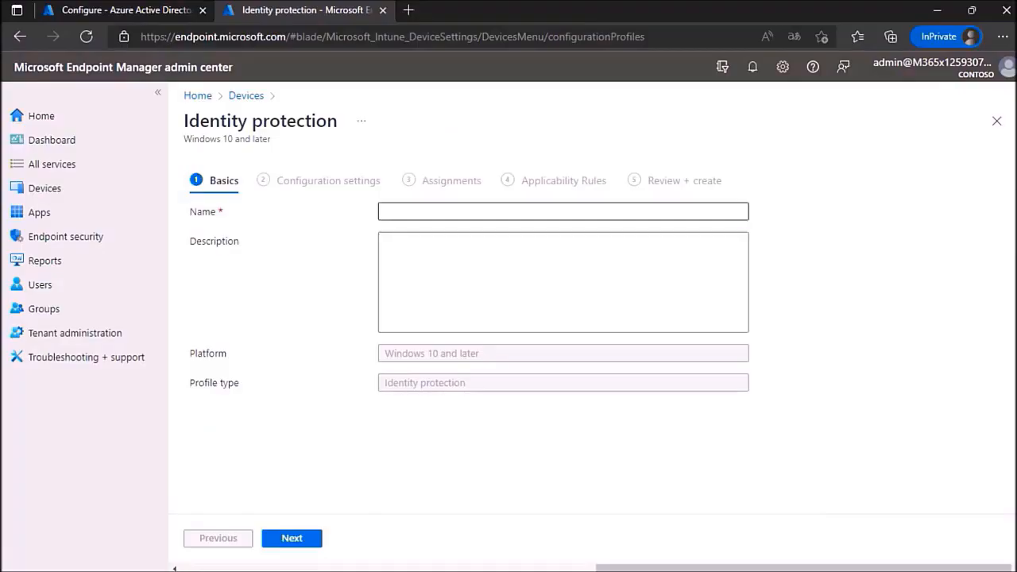
type("xtfdh")
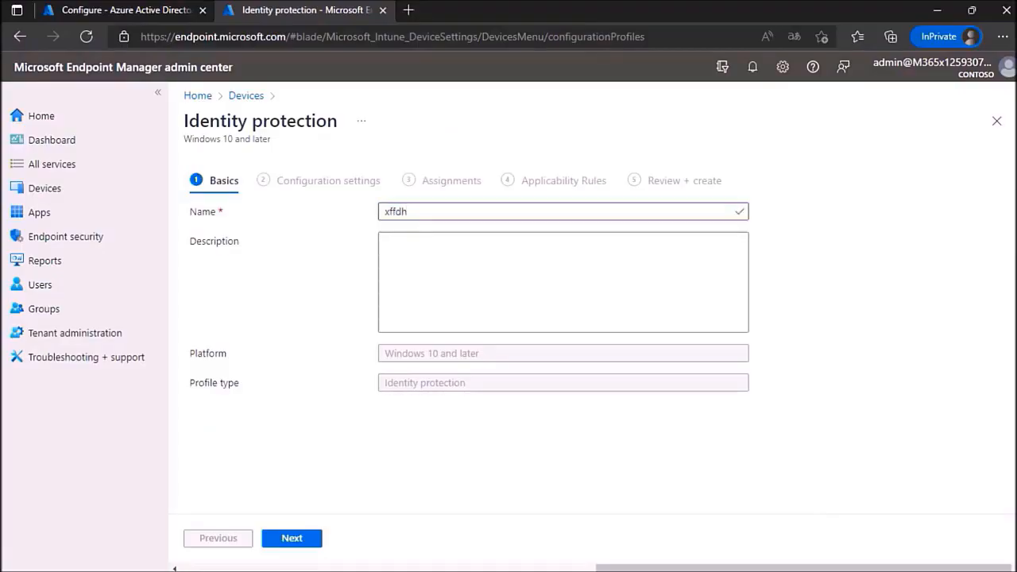
left_click(291, 538)
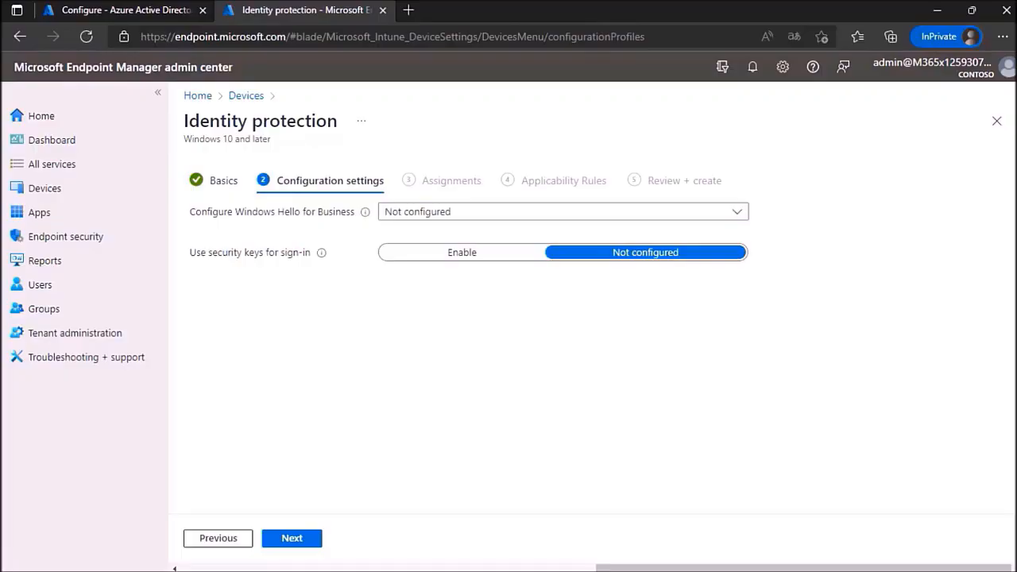
Enable Windows Hello for Business in the identity protection profile and read the descriptions of its PIN settings
left_click(564, 211)
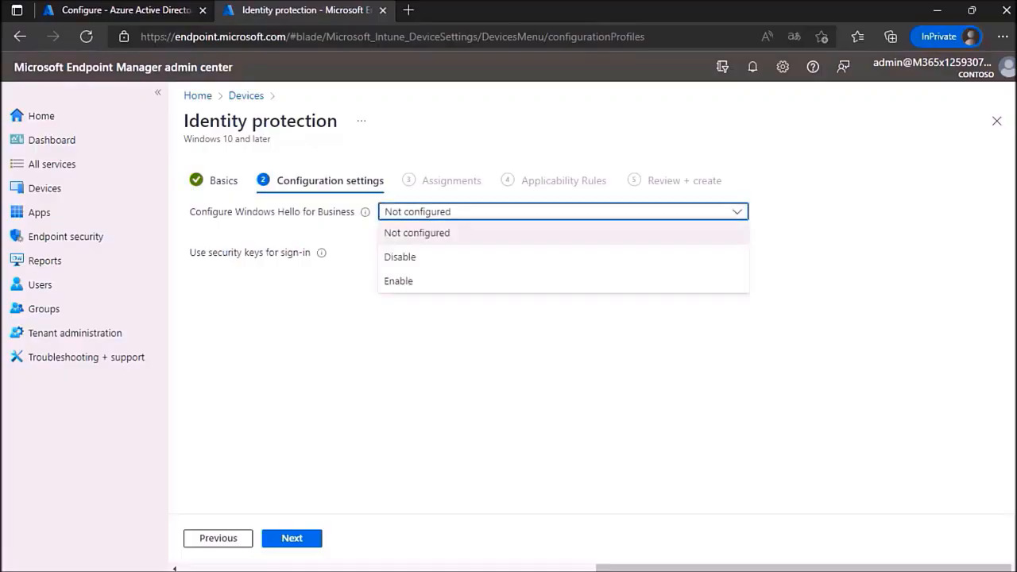
left_click(398, 280)
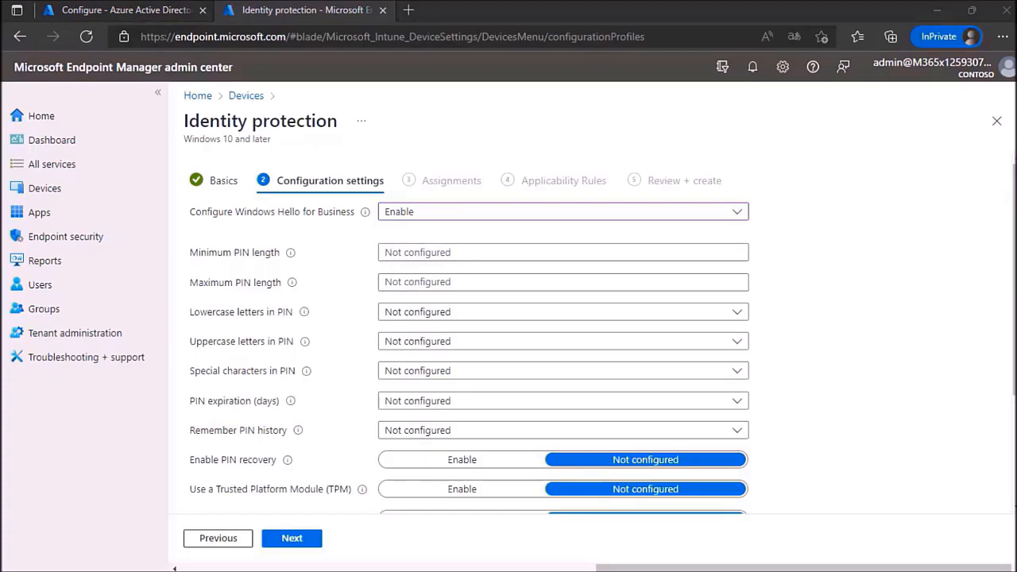
mouse_move(290, 252)
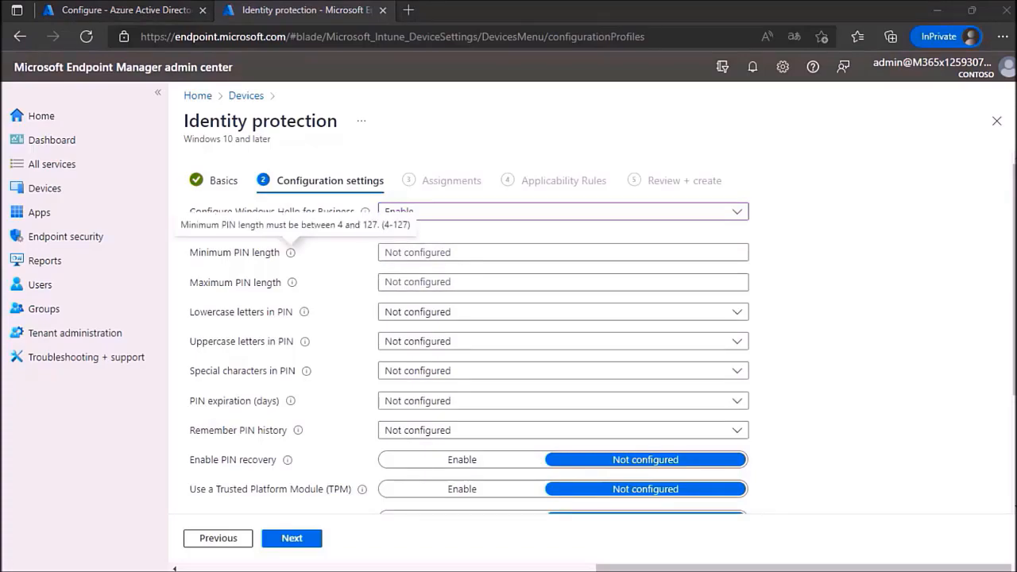
mouse_move(305, 312)
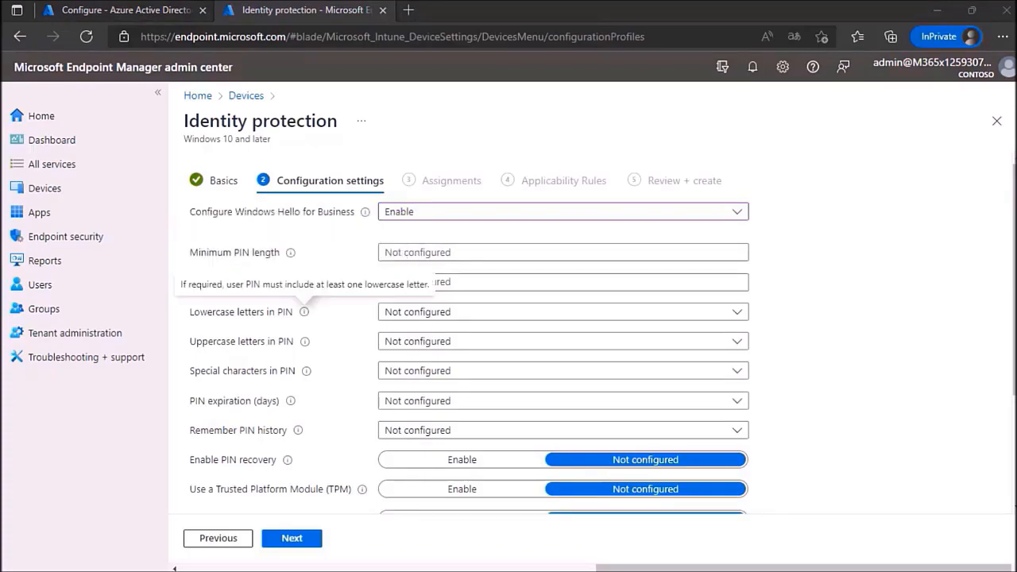
mouse_move(304, 341)
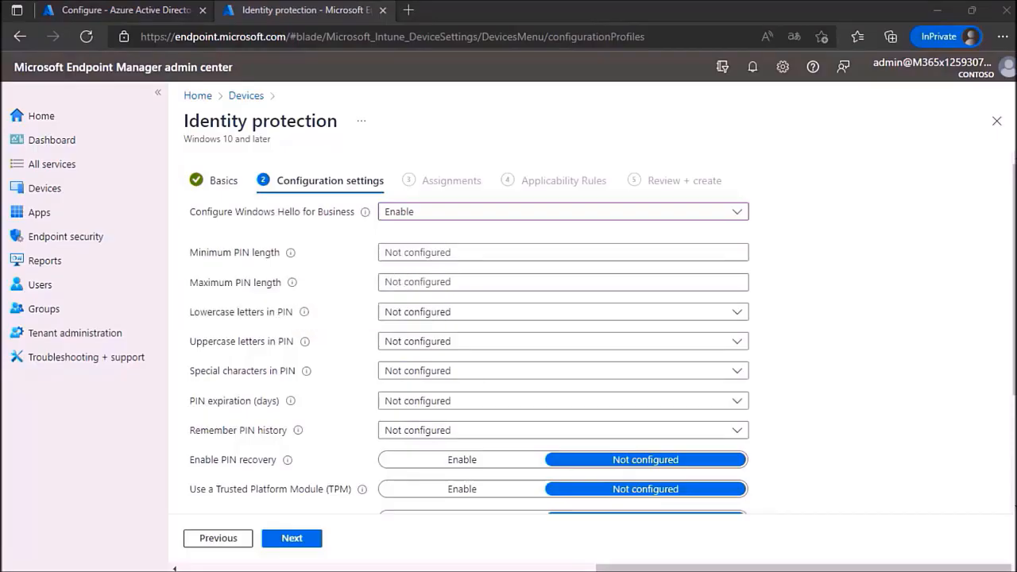
mouse_move(292, 282)
Enable Allow biometric authentication and proceed to the profile's assignments
scroll(469, 333, "down", 1)
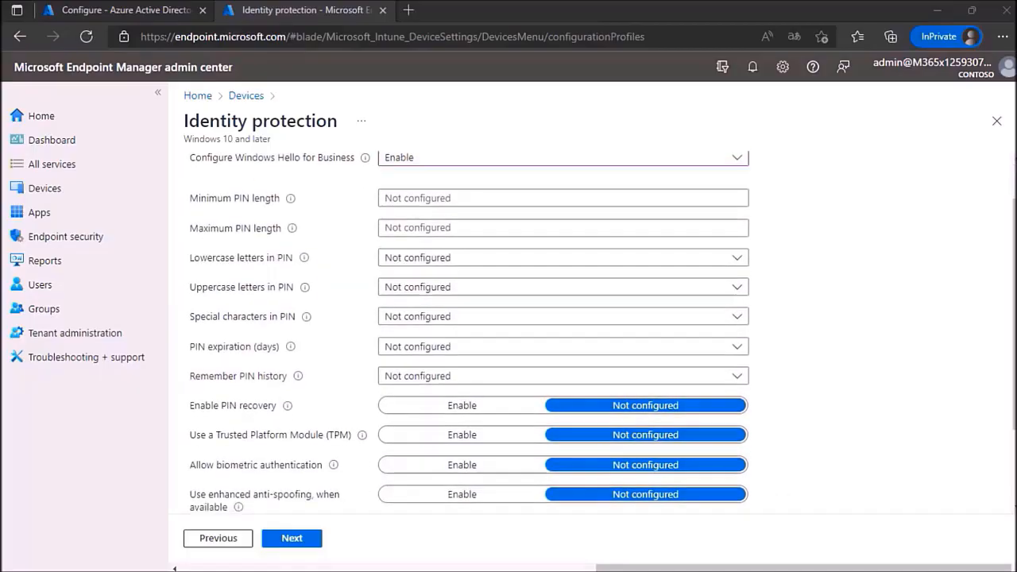
scroll(469, 333, "down", 1)
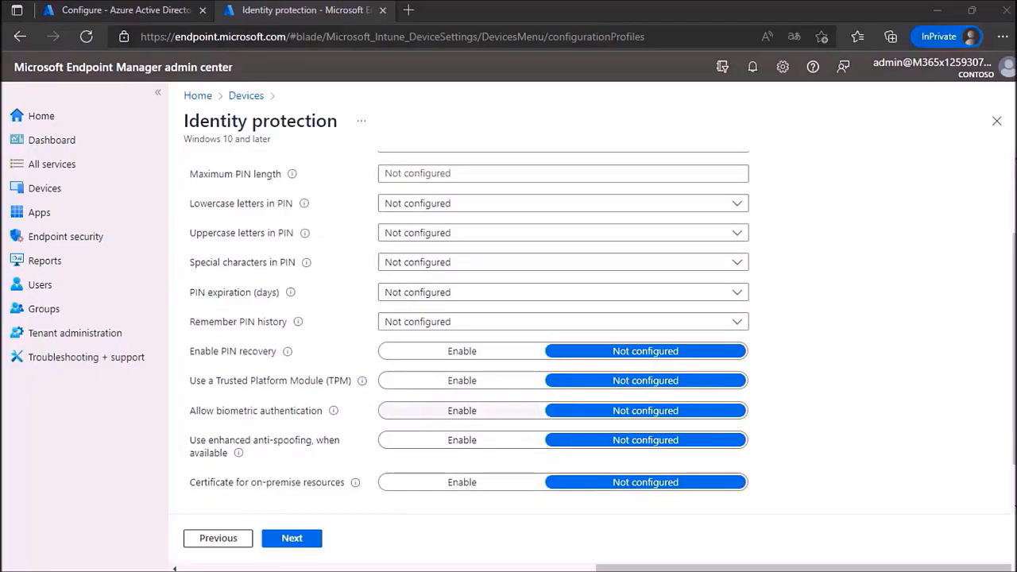
left_click(462, 410)
mouse_move(334, 411)
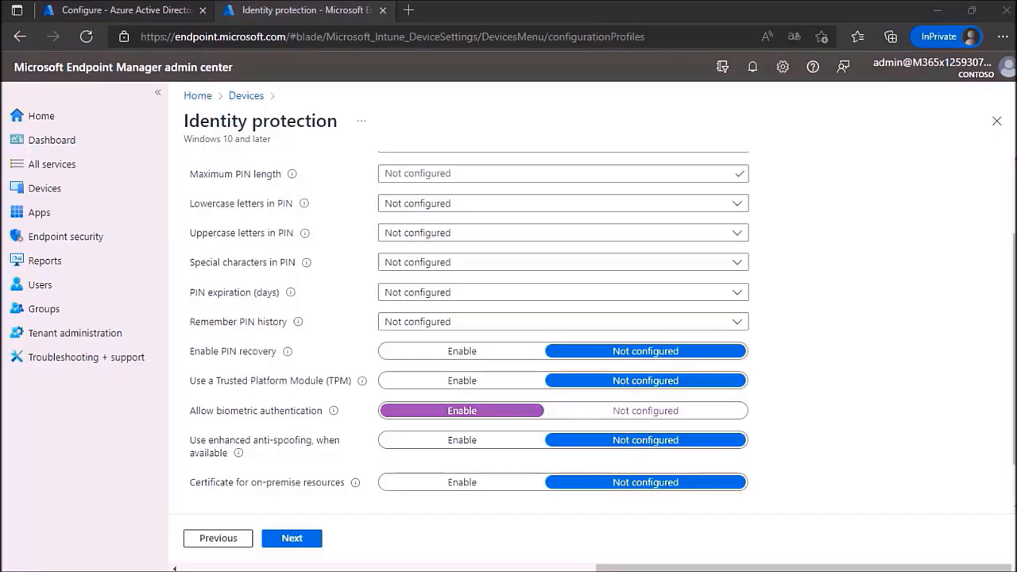
scroll(469, 318, "down", 1)
scroll(469, 318, "up", 3)
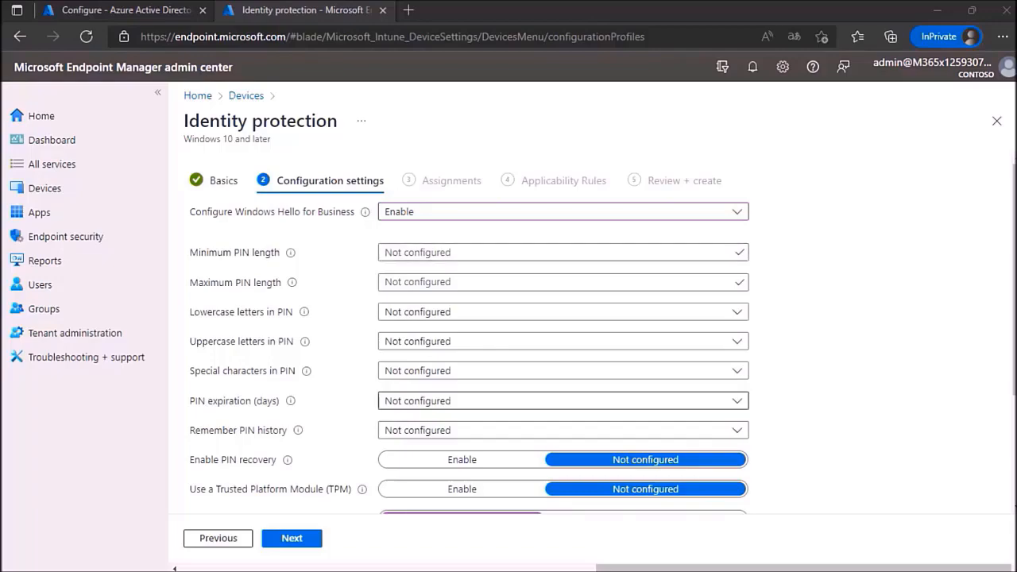
scroll(469, 334, "down", 2)
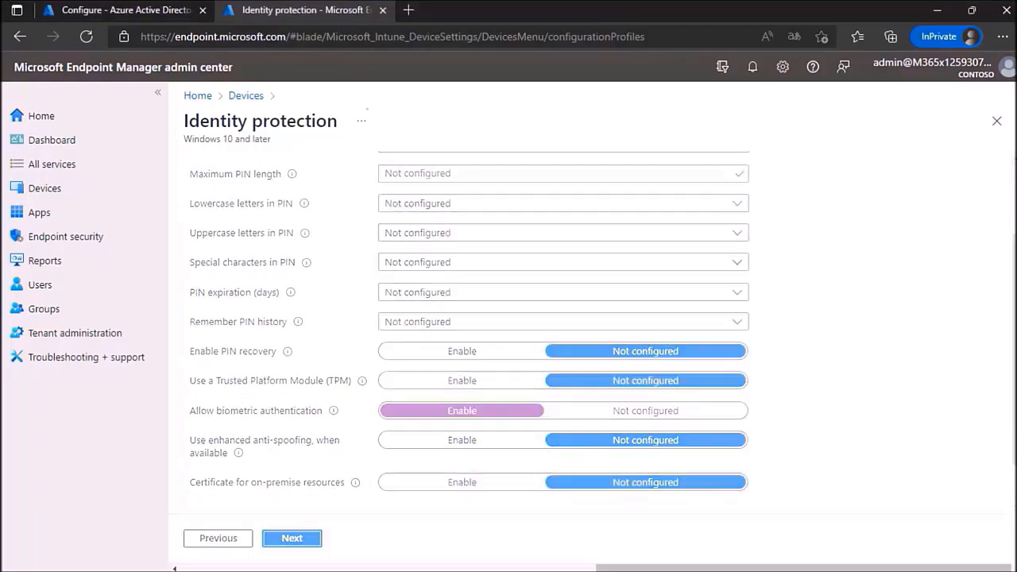
left_click(292, 538)
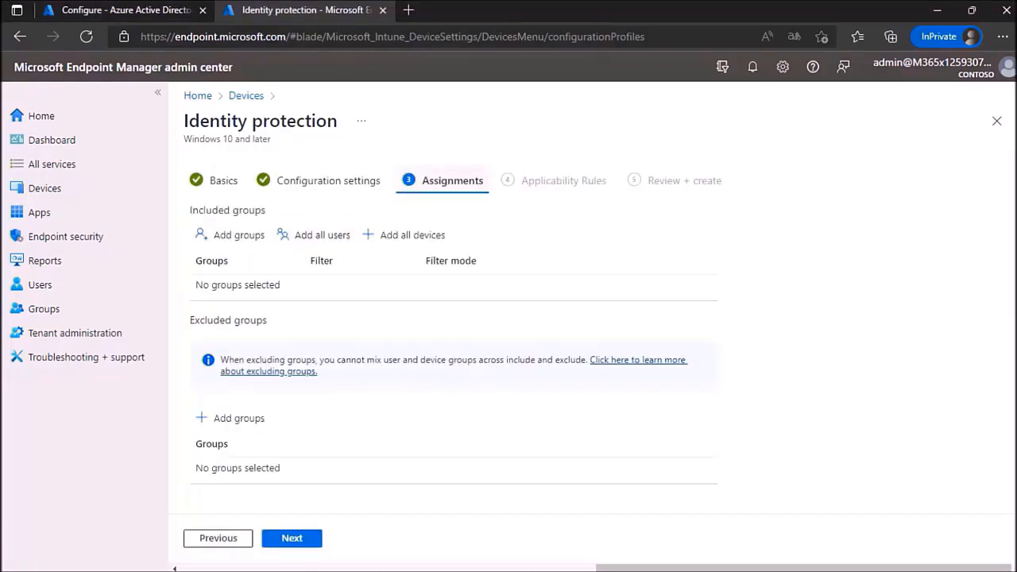
View the groups available for inclusion and the MDM user scope in Azure AD, then close the group selection without choosing any
left_click(230, 235)
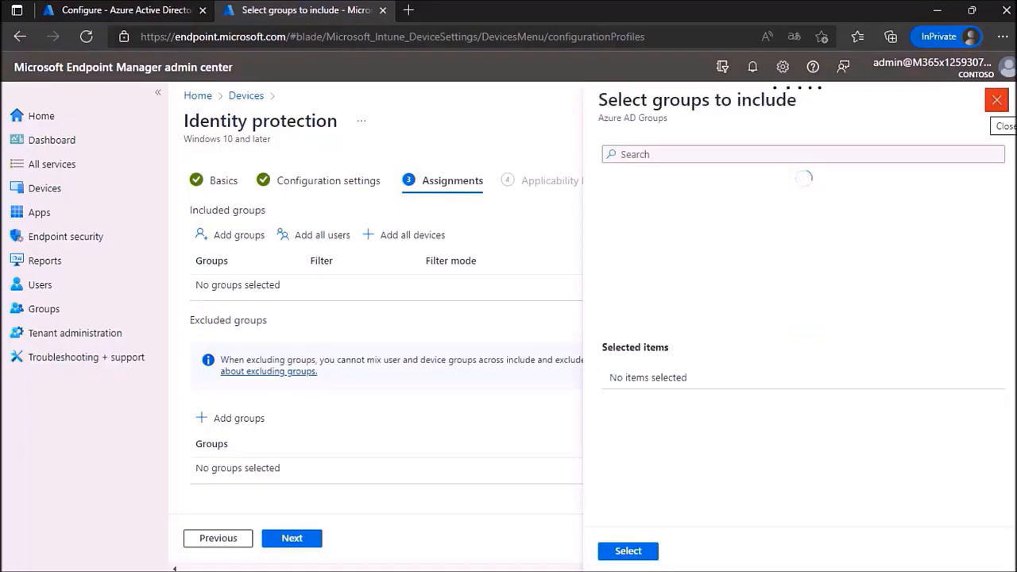
left_click(126, 11)
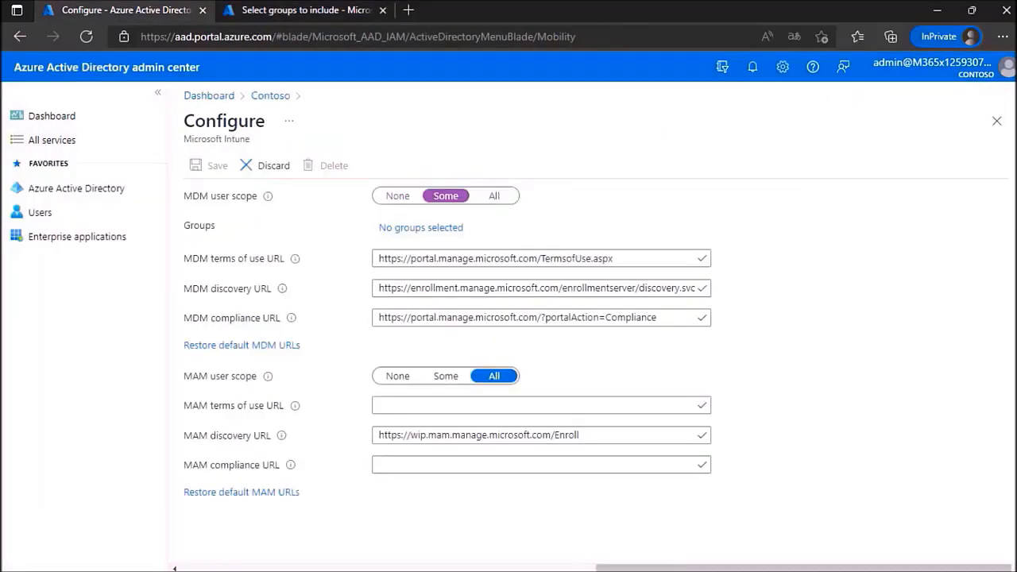
left_click(318, 11)
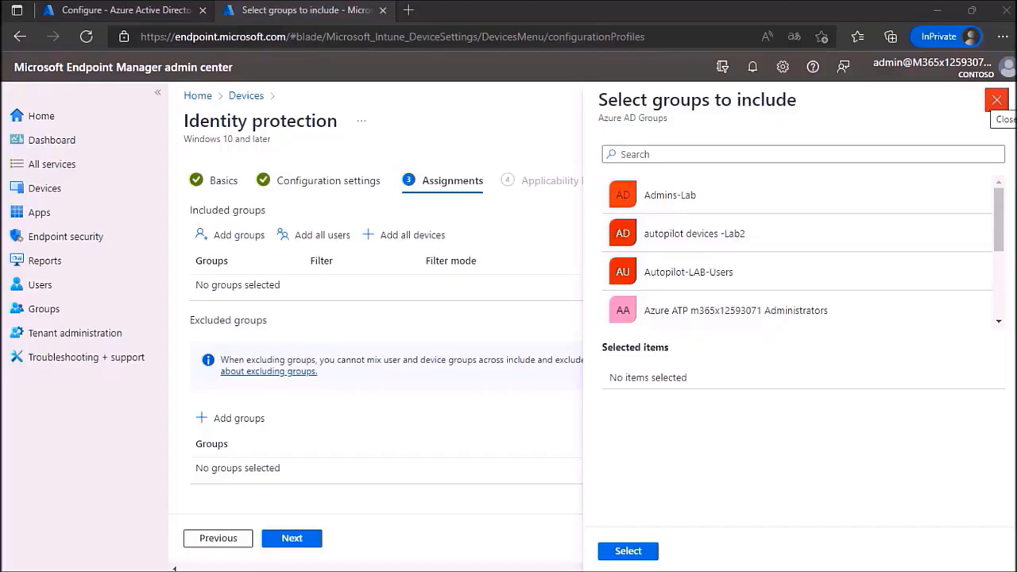
left_click(997, 99)
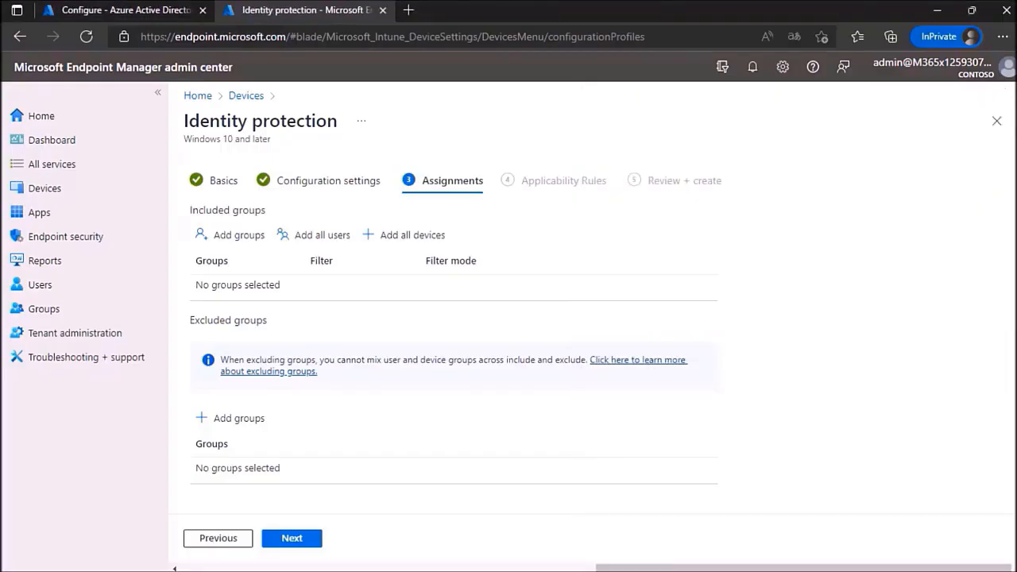
Proceed without assignments or applicability rules to the Review + create stage and review the profile summary
left_click(292, 538)
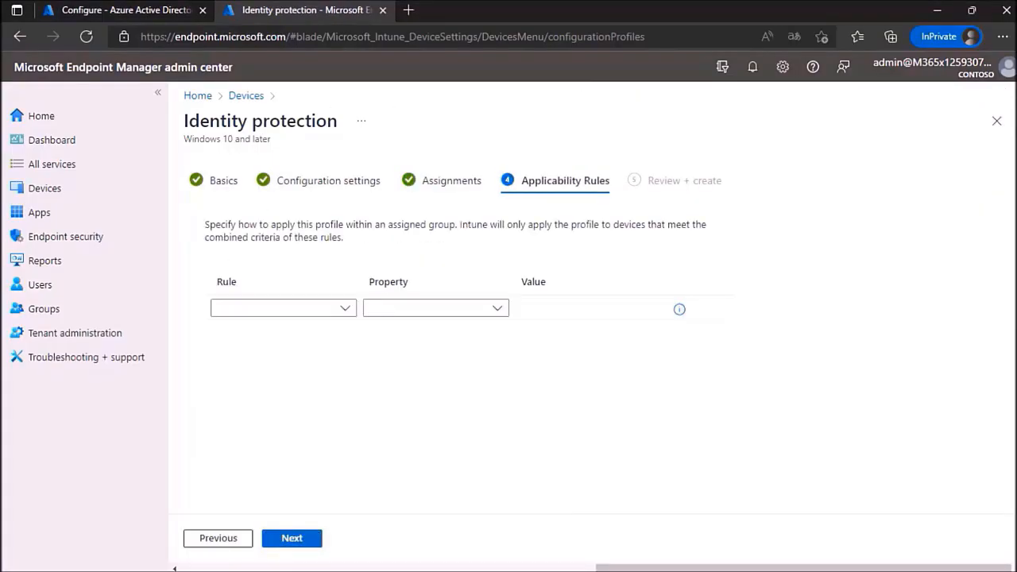
left_click(292, 538)
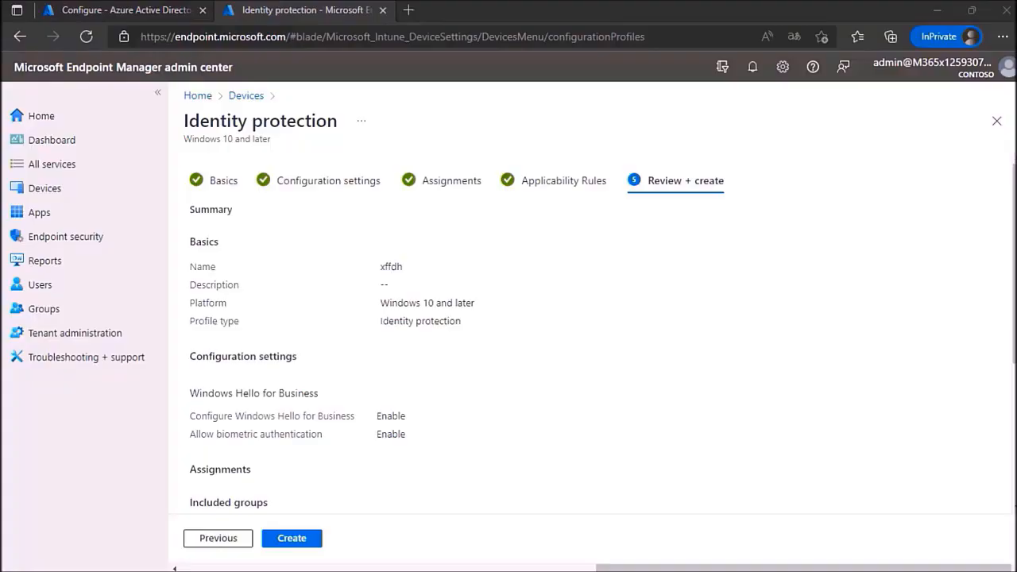
scroll(588, 350, "down", 2)
scroll(588, 350, "up", 2)
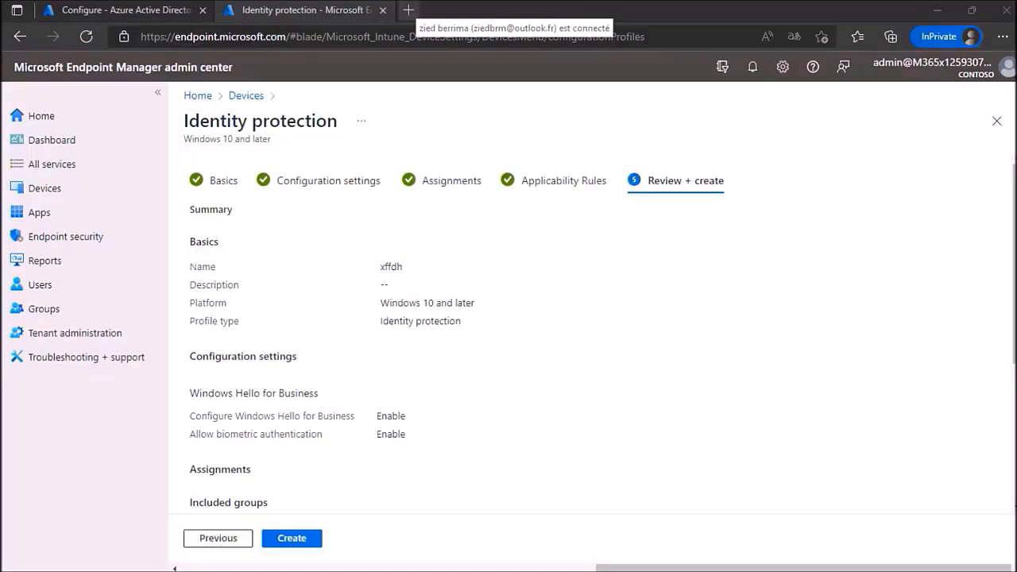
Switch to the Microsoft 365 Defender portal by opening security.microsoft.com in a new browser tab
left_click(409, 9)
type("secu")
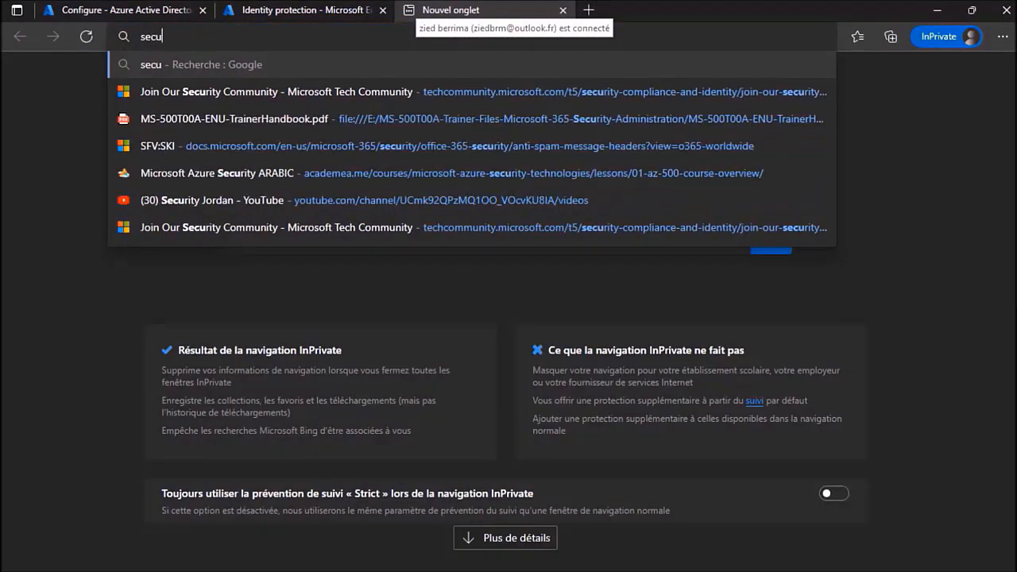
type("rity.")
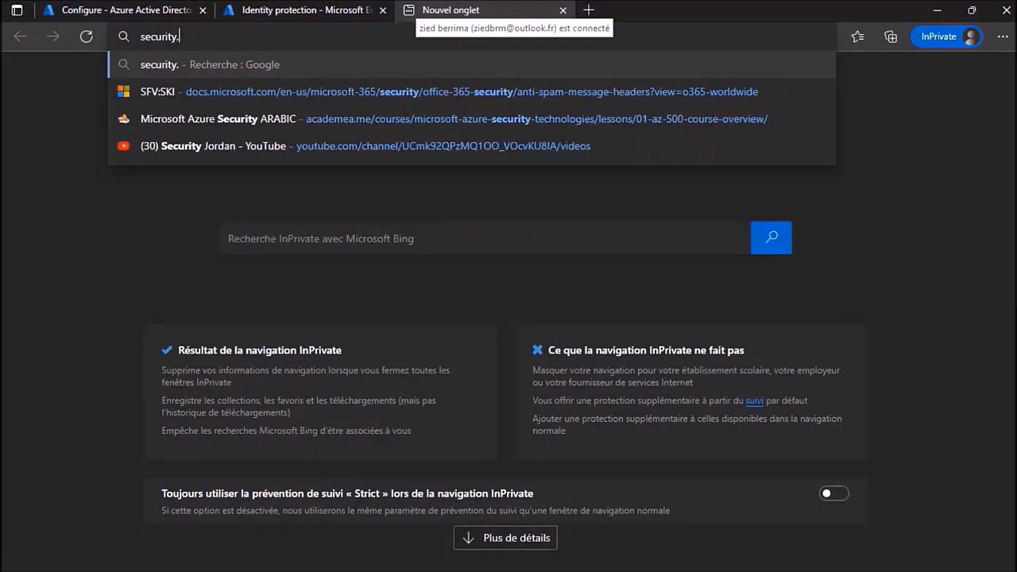
type("micro")
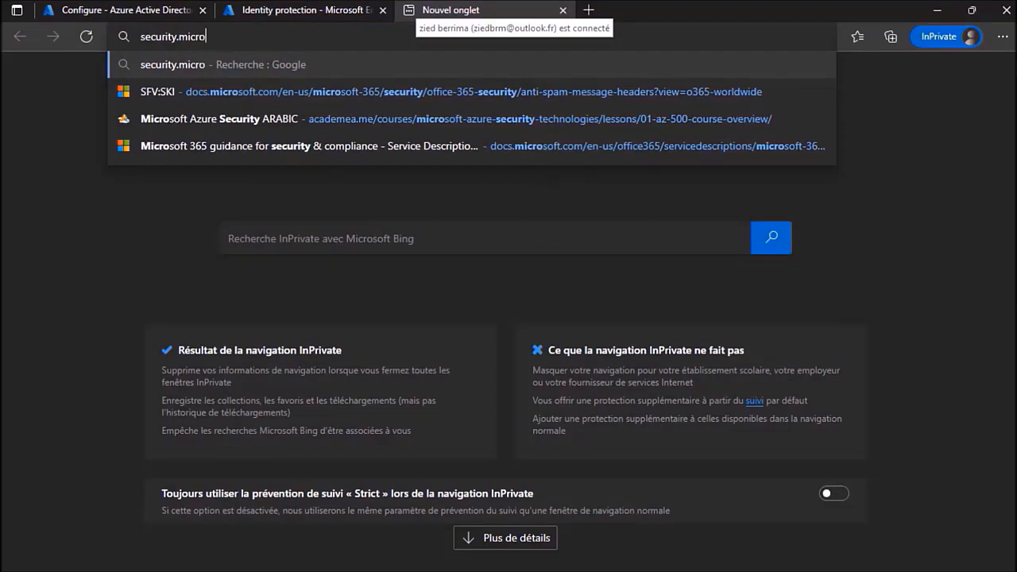
type("soft.com")
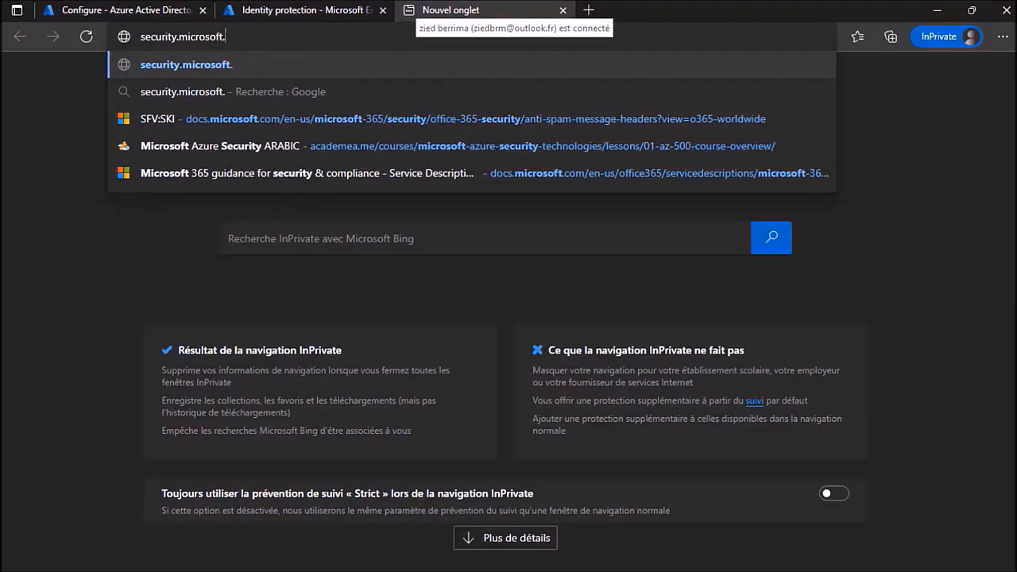
key("Return")
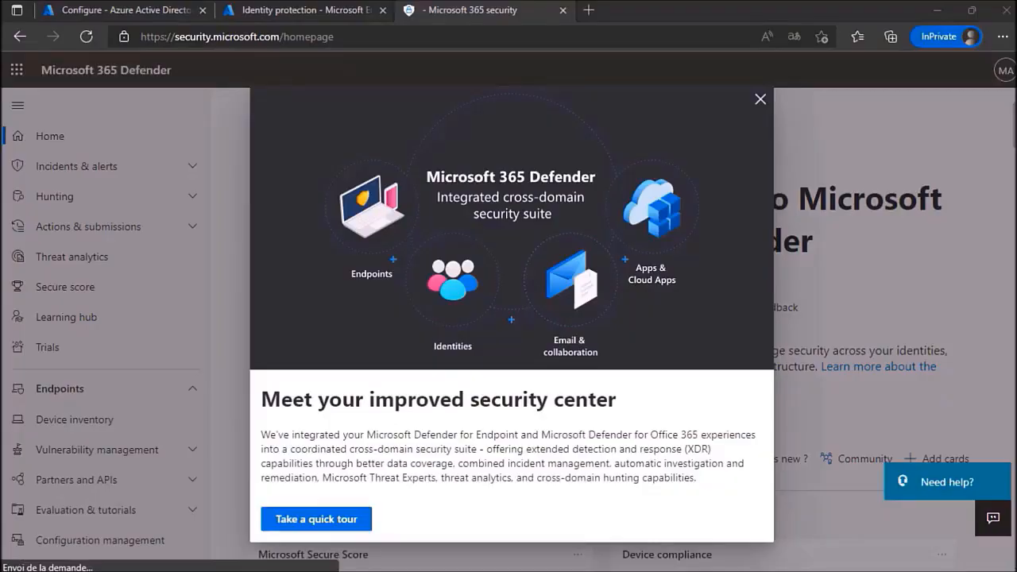
Open the device inventory and show all security recommendations for the pc-w10-lab device with medium exposure
left_click(316, 519)
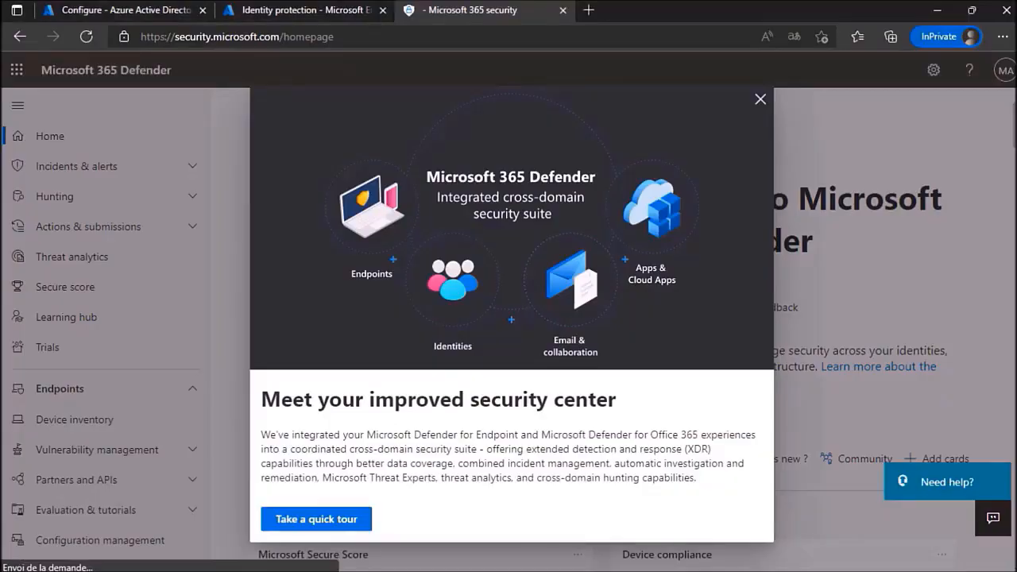
left_click(75, 420)
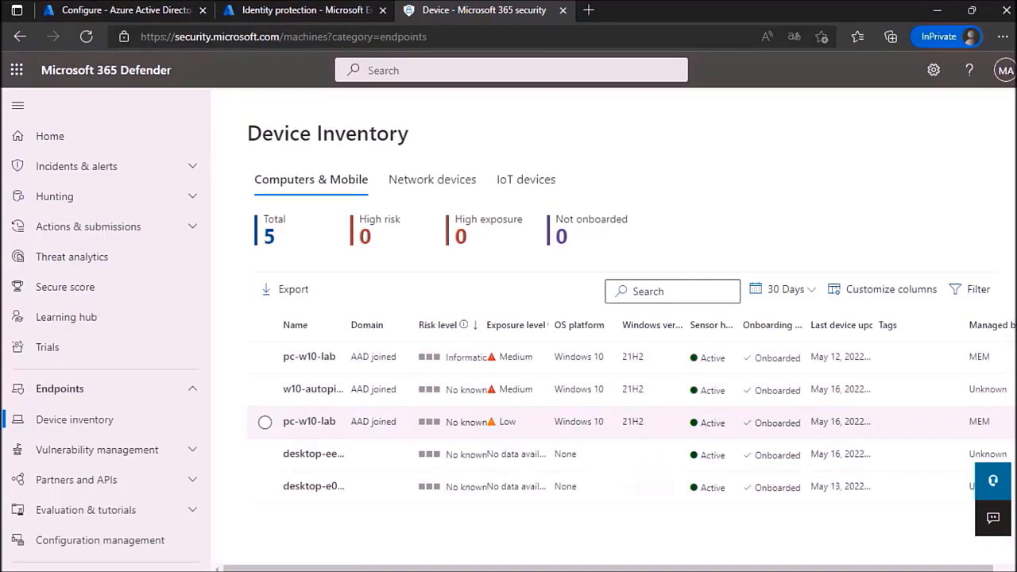
left_click(309, 357)
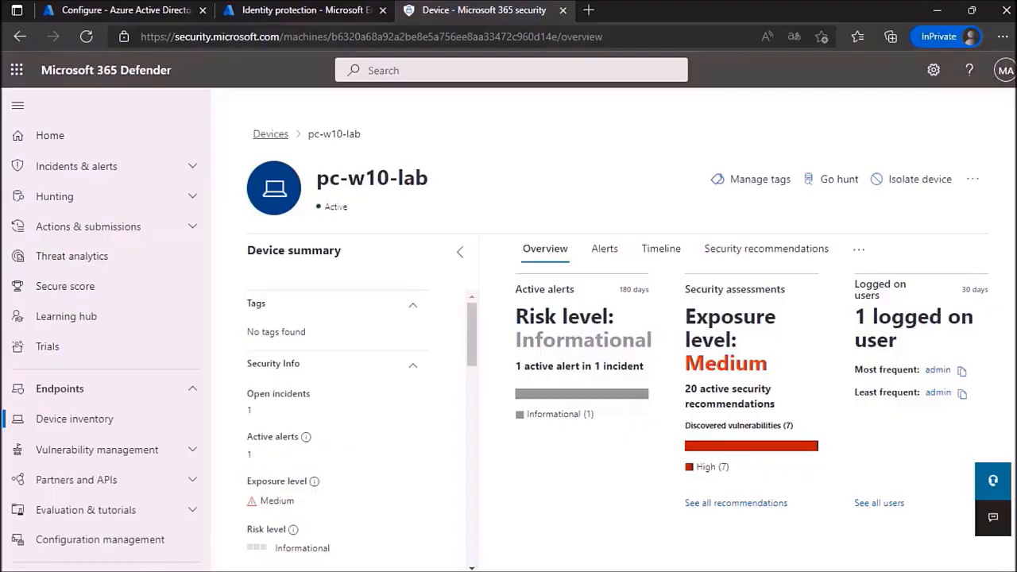
left_click(736, 503)
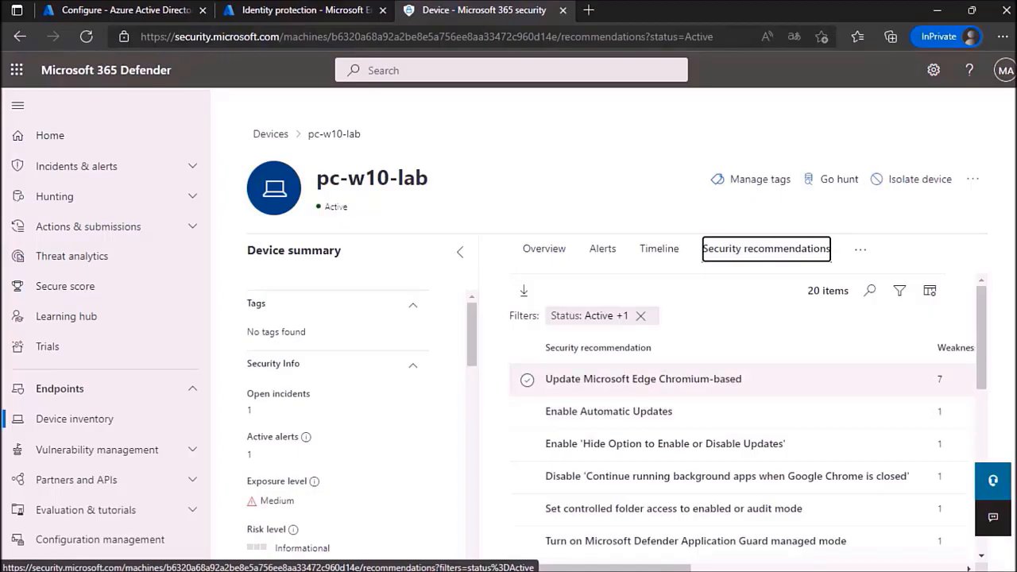
Open the full Update Microsoft Edge Chromium-based recommendation and start a remediation request for it
left_click(643, 380)
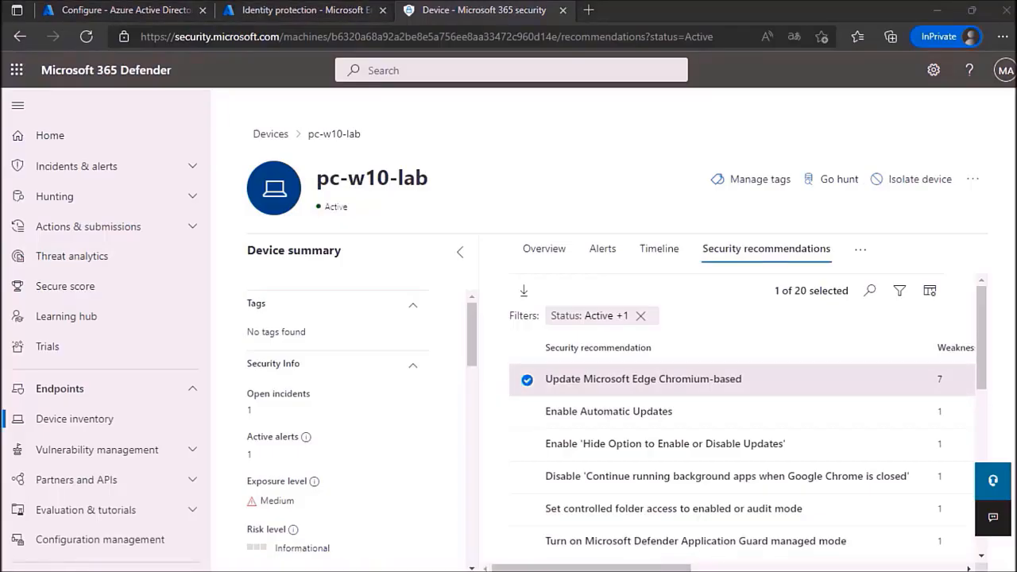
left_click(643, 380)
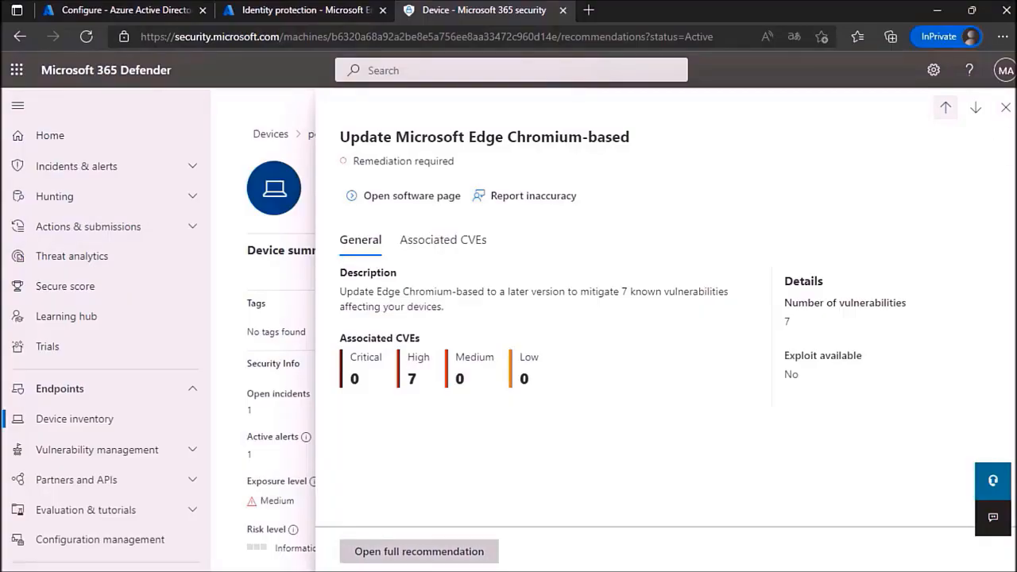
left_click(419, 552)
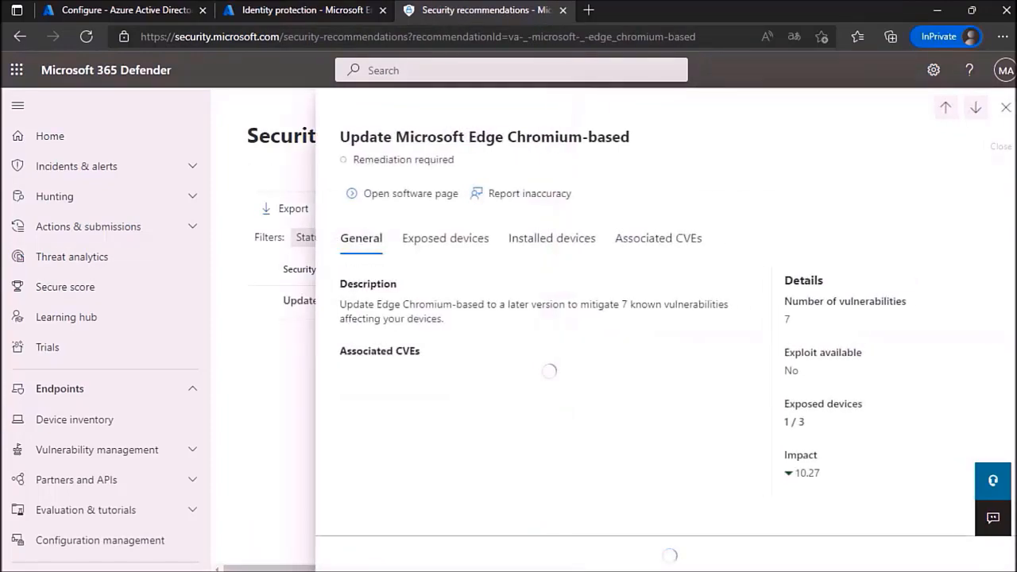
left_click(404, 551)
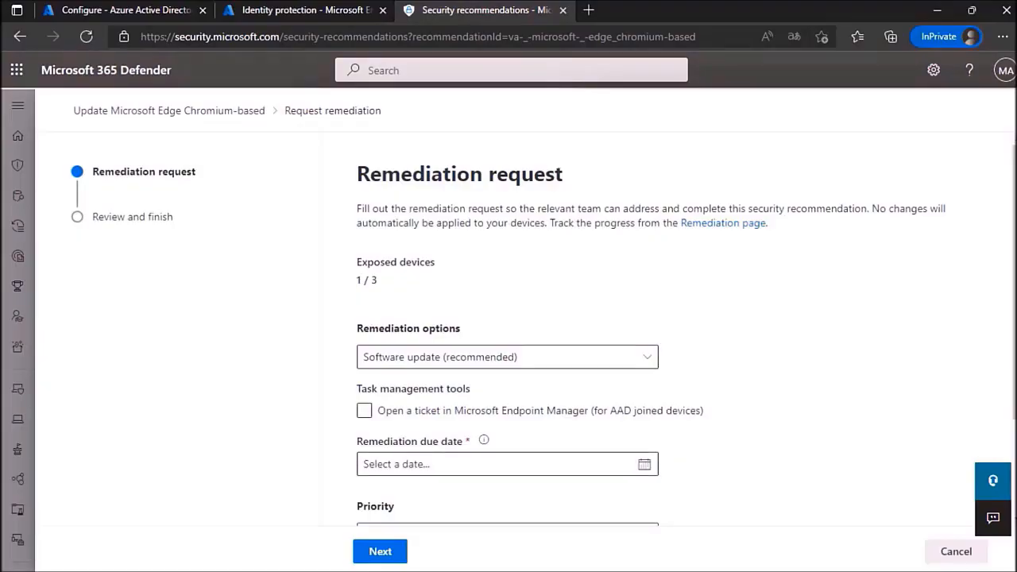
Choose to open a ticket in Microsoft Endpoint Manager and select Software update (recommended) as the remediation option
left_click(364, 410)
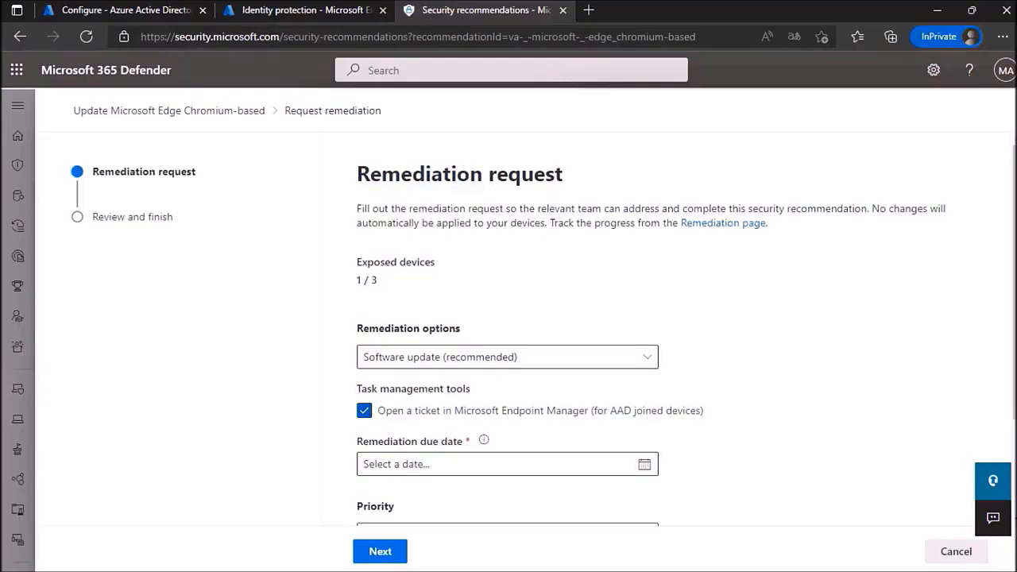
scroll(666, 334, "down", 2)
scroll(666, 333, "up", 2)
left_click(507, 357)
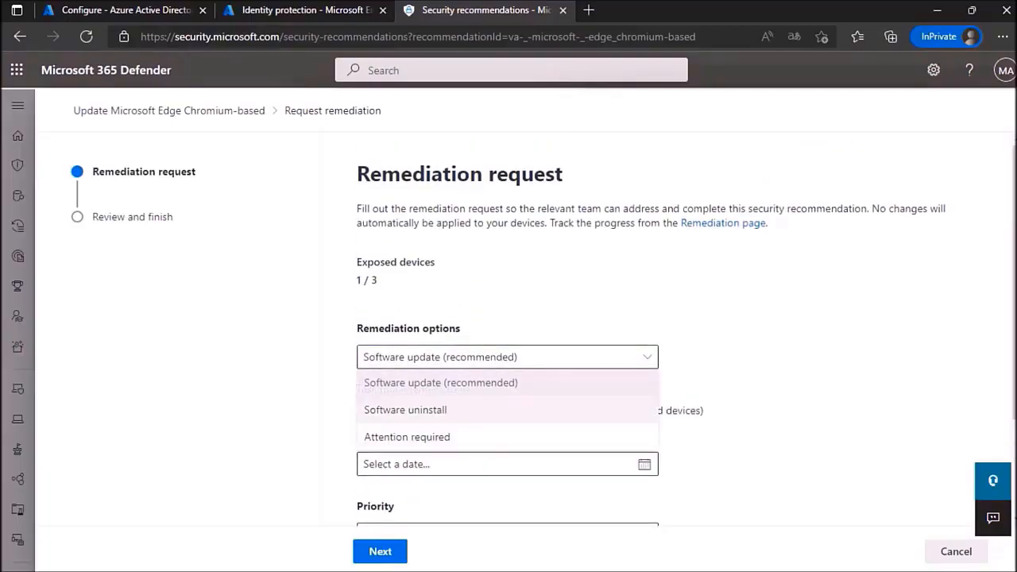
left_click(477, 383)
scroll(477, 383, "down", 2)
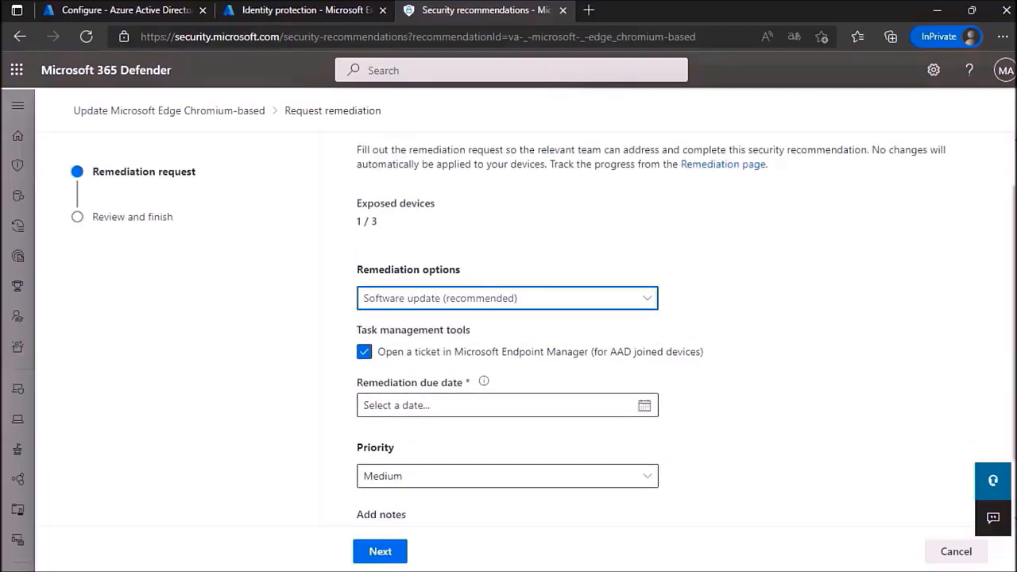
Set the remediation due date to Tue May 17 2022 and keep the priority at Medium
left_click(483, 405)
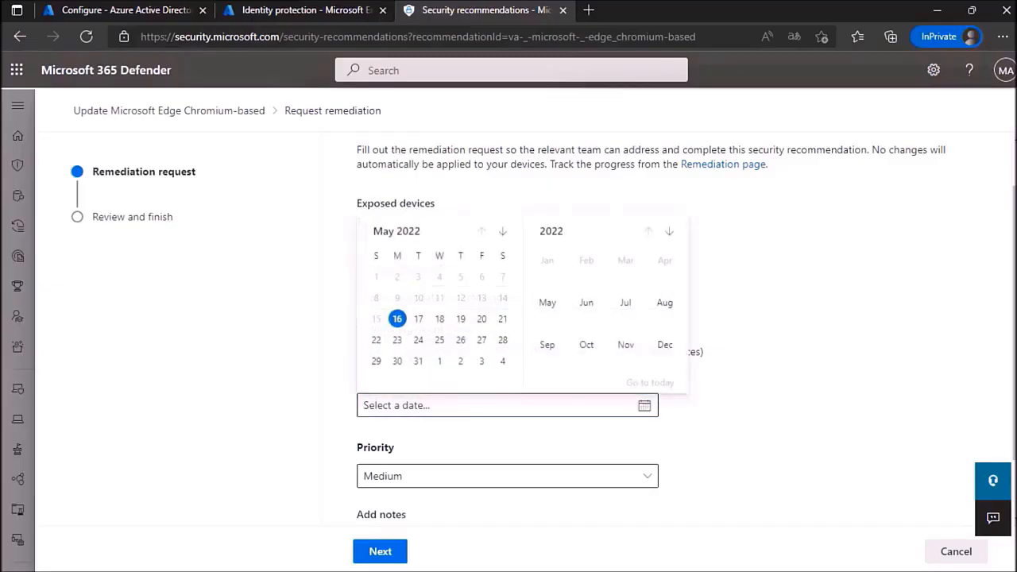
left_click(418, 318)
scroll(445, 381, "down", 2)
left_click(477, 401)
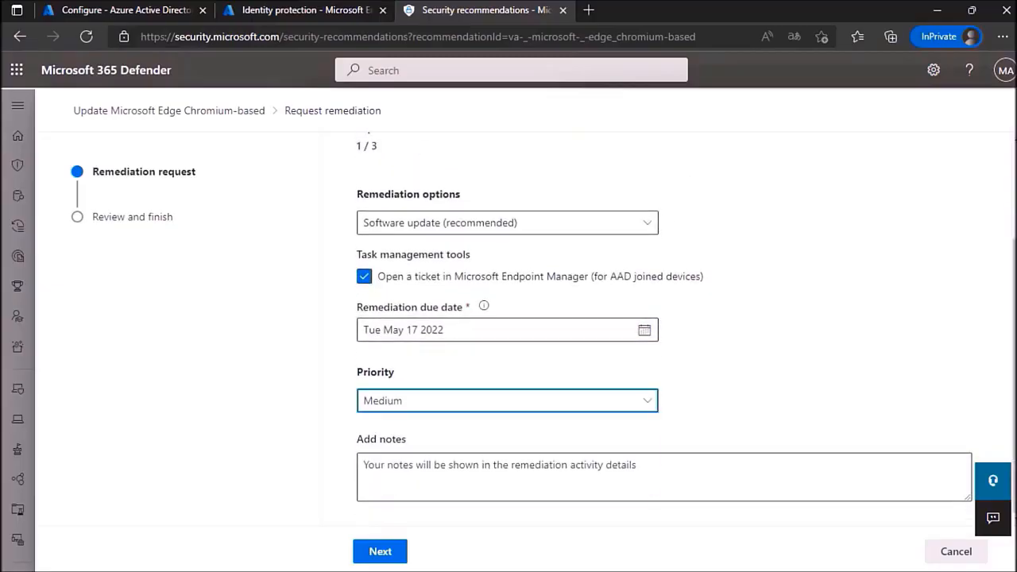
left_click(477, 401)
Add the note "ticket MS-500 MDE" to the remediation request, then submit it and finish the wizard
left_click(492, 477)
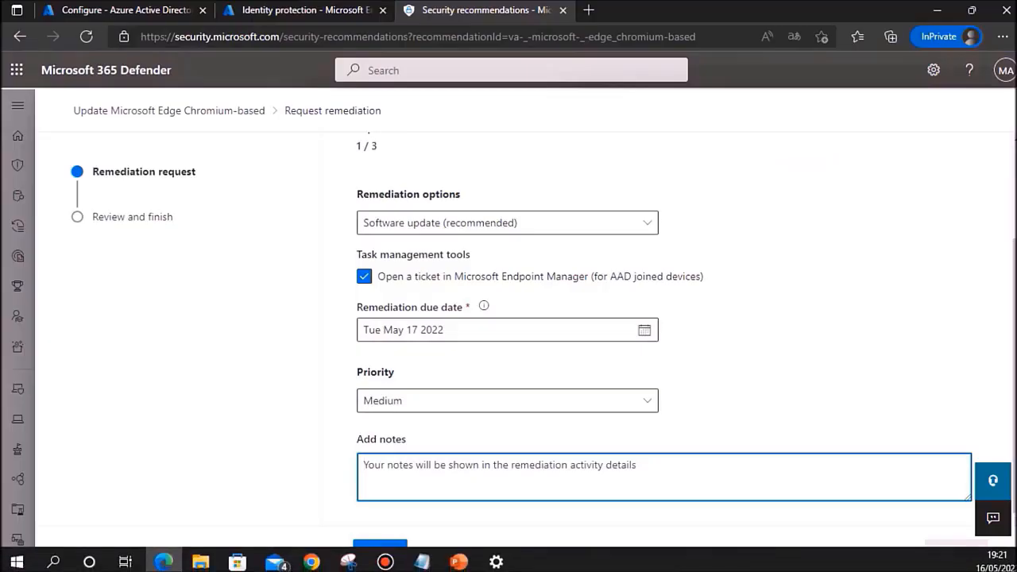
type("ticket ")
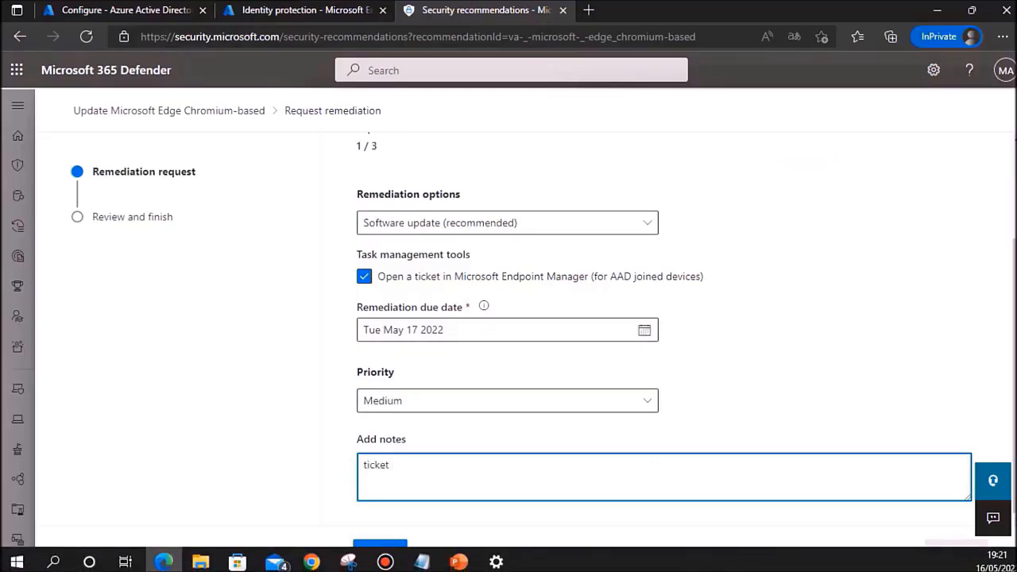
type("MS-500 MDE")
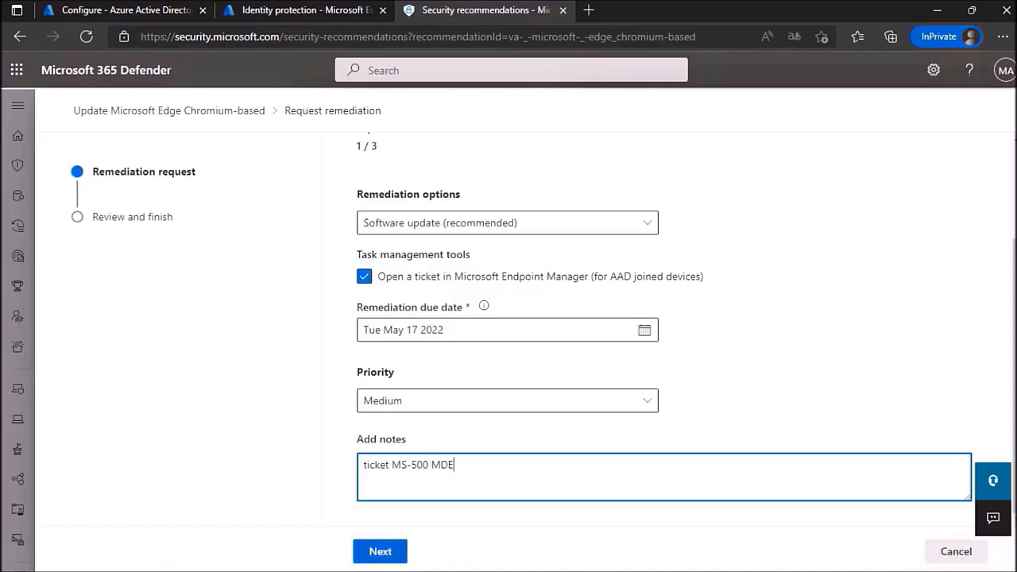
left_click(380, 551)
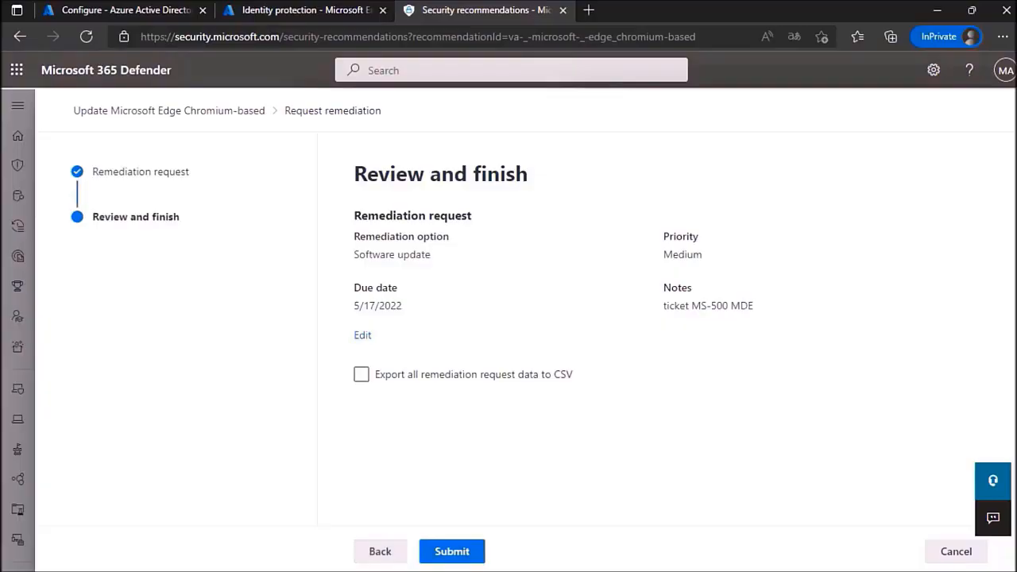
left_click(452, 552)
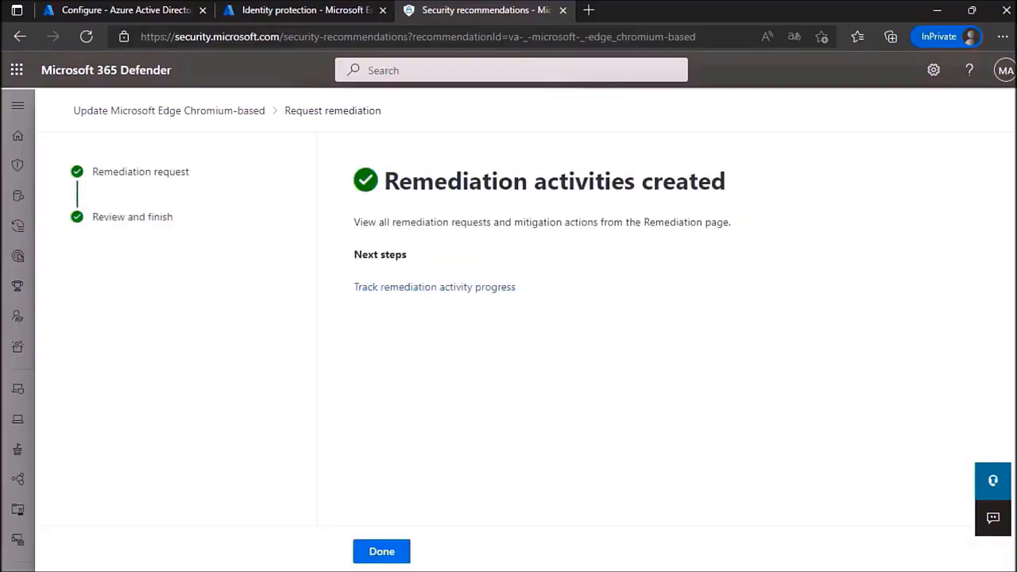
left_click(381, 552)
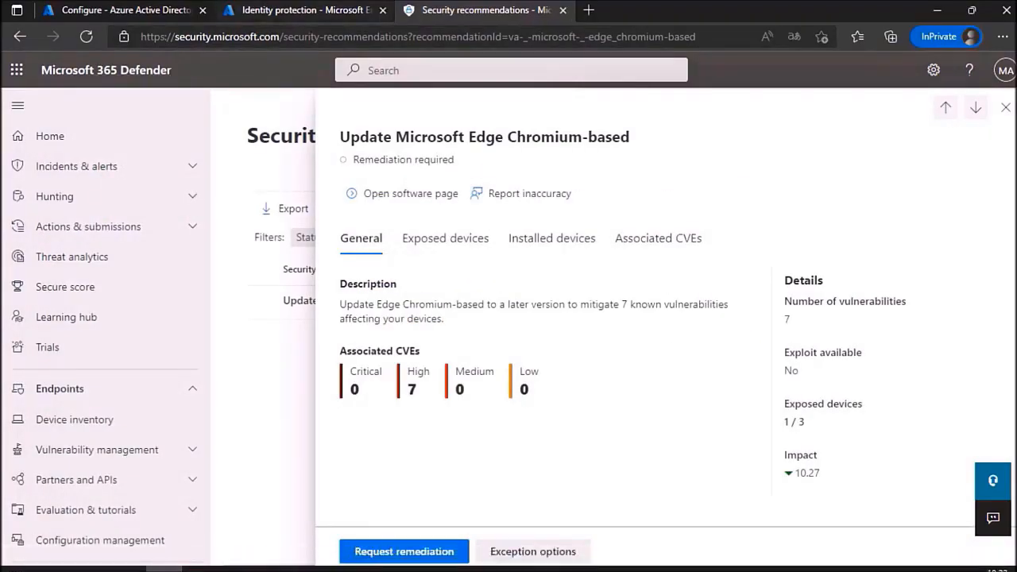
Switch to Microsoft Endpoint Manager and open the Update Microsoft Edge Chromium-based task from the Endpoint security tasks
left_click(306, 10)
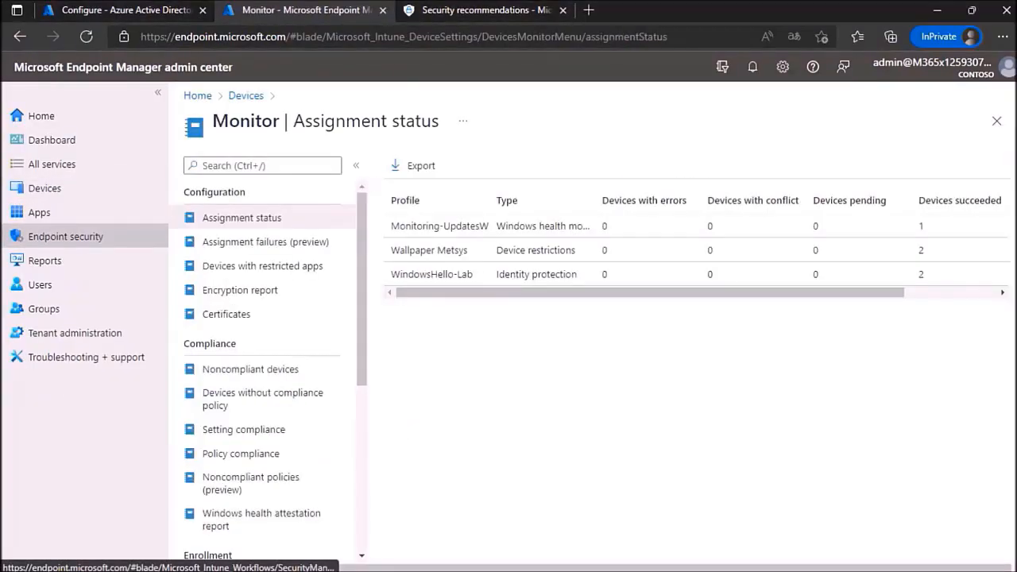
left_click(65, 237)
left_click(231, 290)
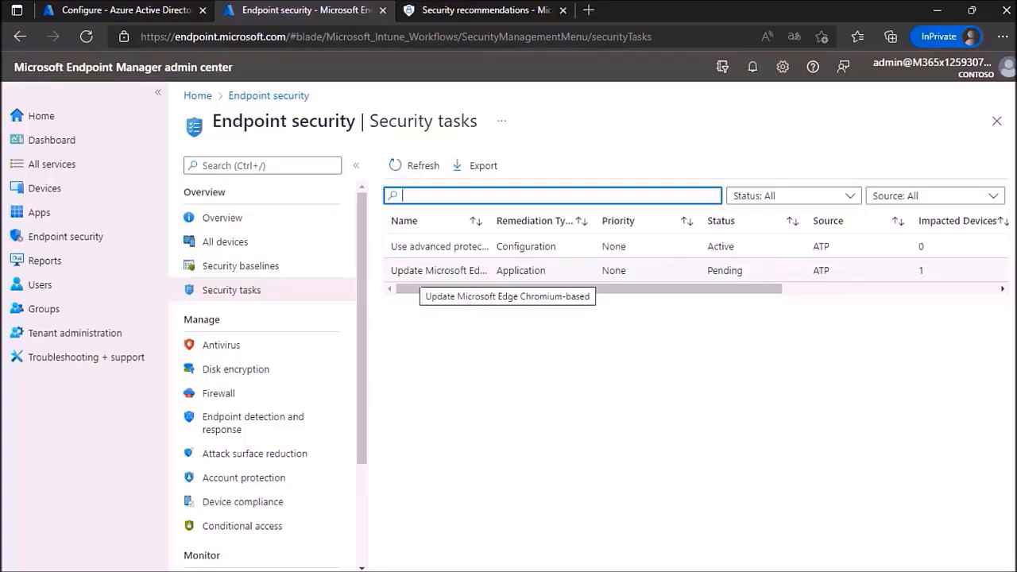
mouse_move(445, 289)
left_mouse_down()
mouse_move(660, 289)
mouse_move(445, 289)
left_mouse_up()
left_click(429, 271)
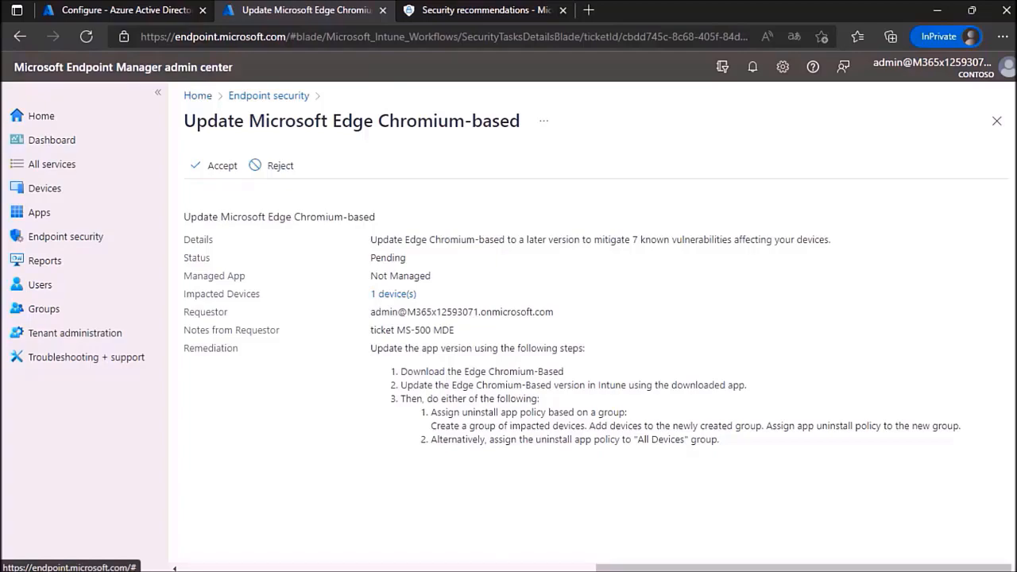
Accept the Update Microsoft Edge Chromium-based task without notes, then reopen it and mark it as complete
left_click(216, 165)
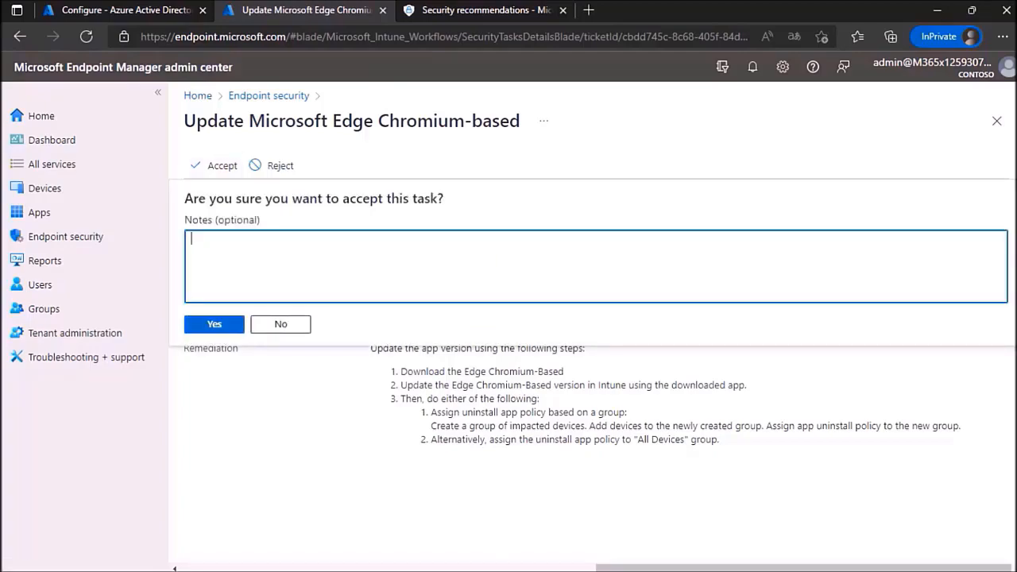
left_click(214, 324)
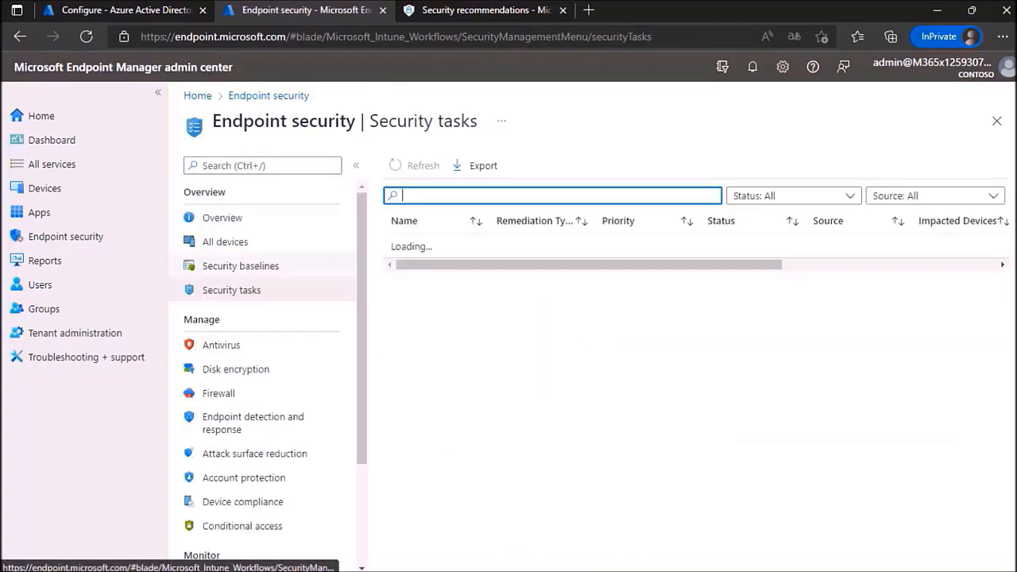
left_click(439, 271)
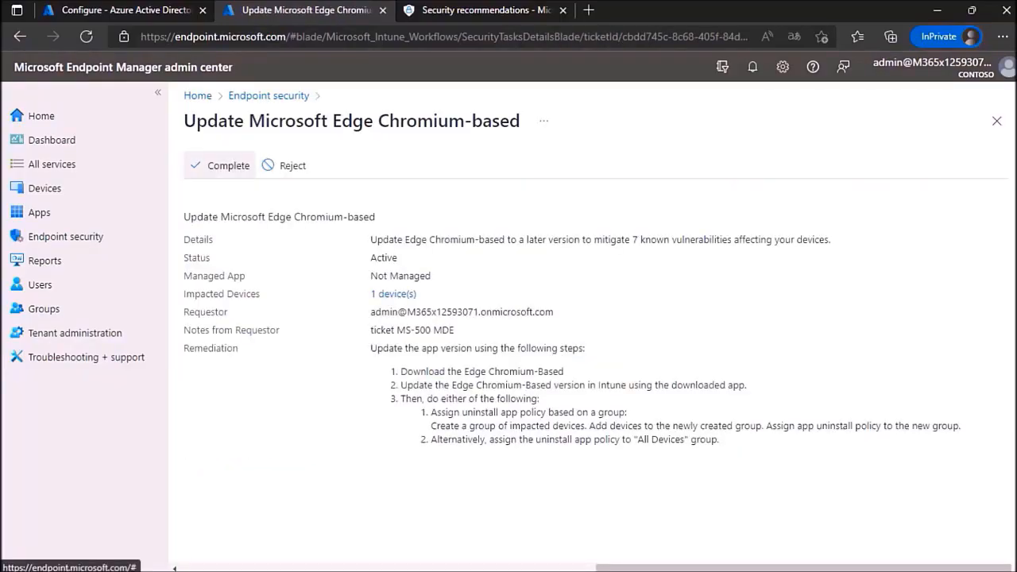
left_click(221, 165)
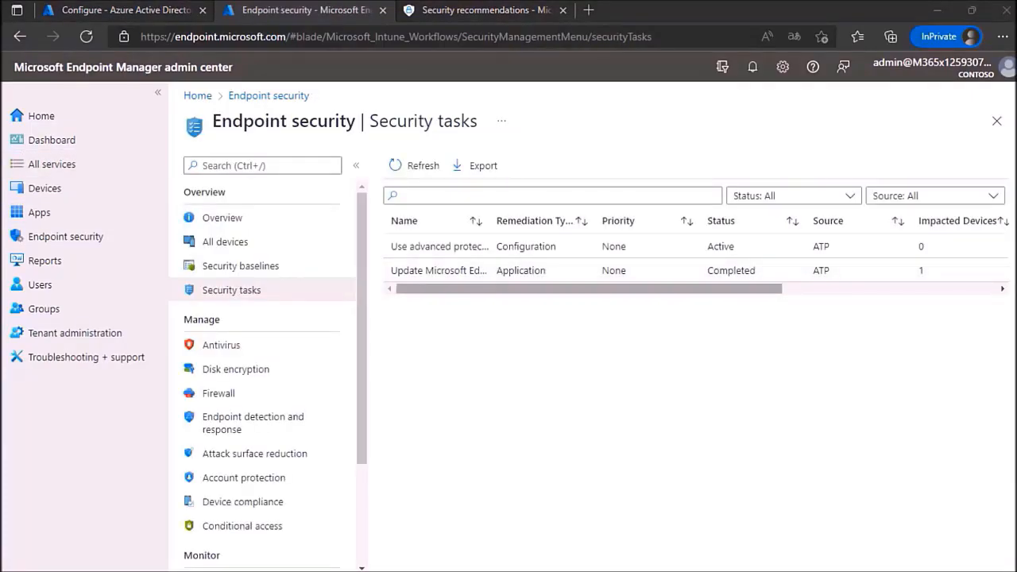
Open the details of the Use advanced protection against ransomware security task
mouse_move(589, 289)
left_mouse_down()
mouse_move(770, 289)
mouse_move(589, 288)
left_mouse_up()
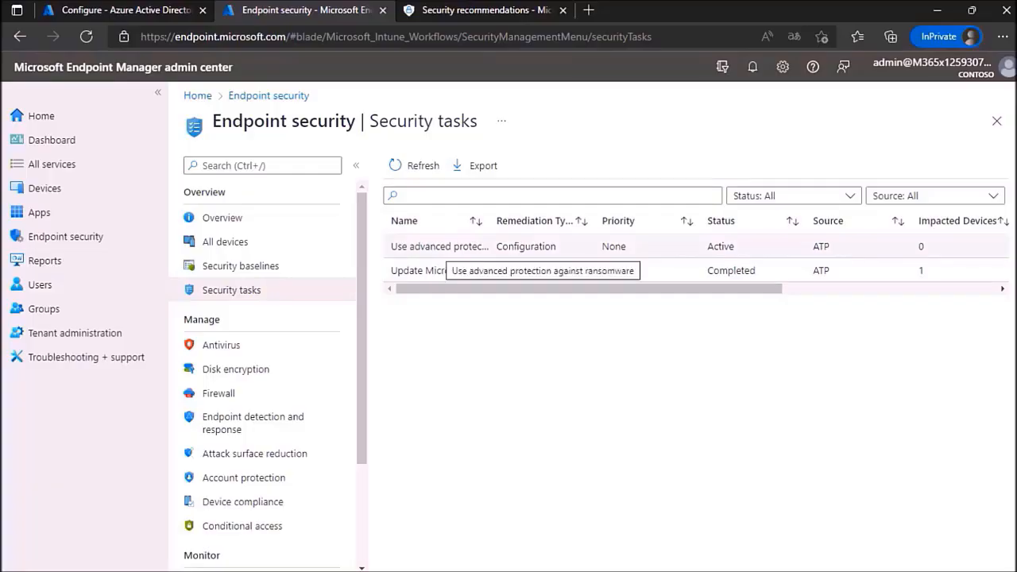
left_click(445, 248)
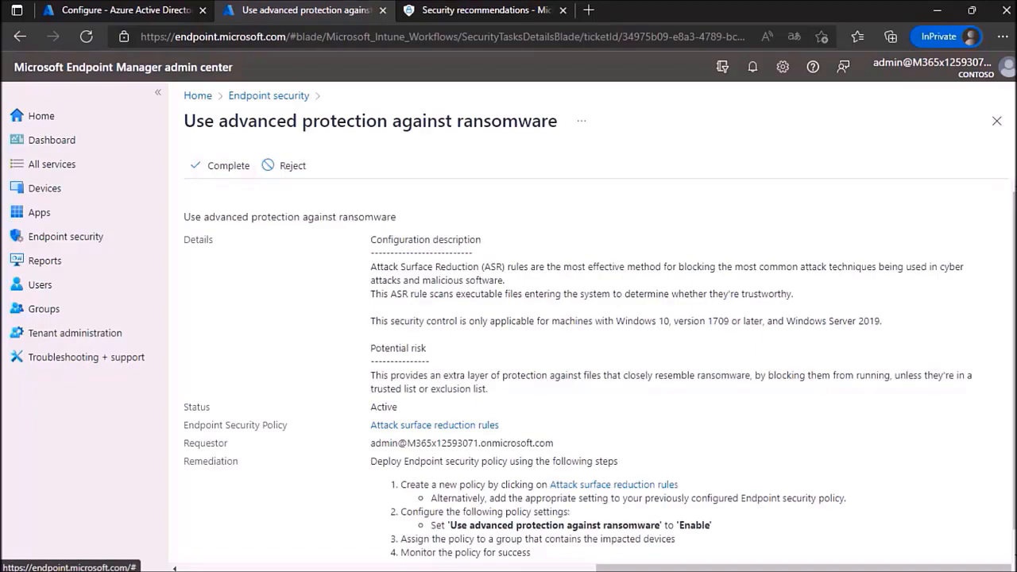
left_click_drag(436, 122, 582, 121)
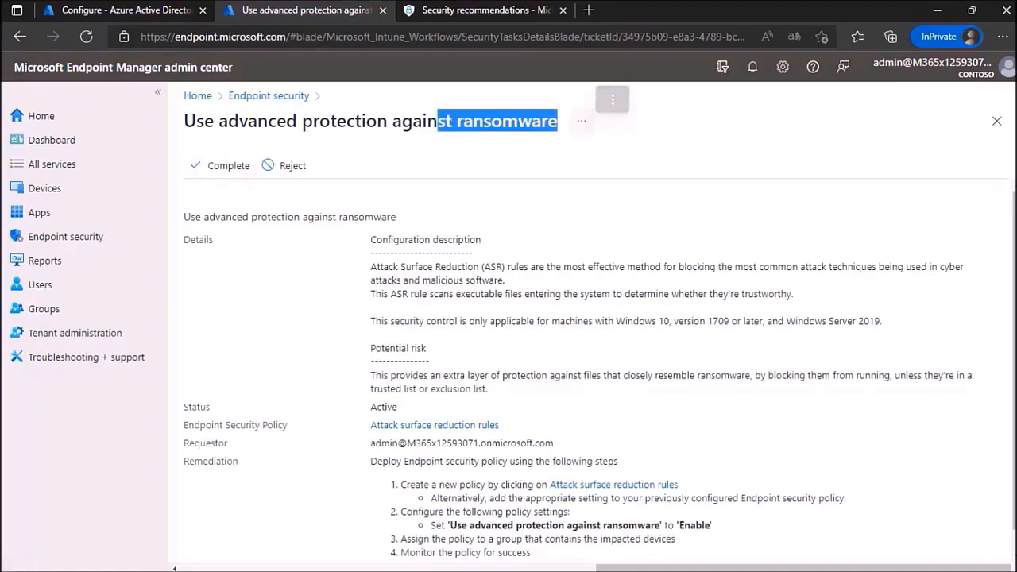
Close the Microsoft Edge recommendation details in Microsoft 365 Defender and return to the ransomware task in Endpoint Manager
left_click(485, 10)
left_click(1005, 106)
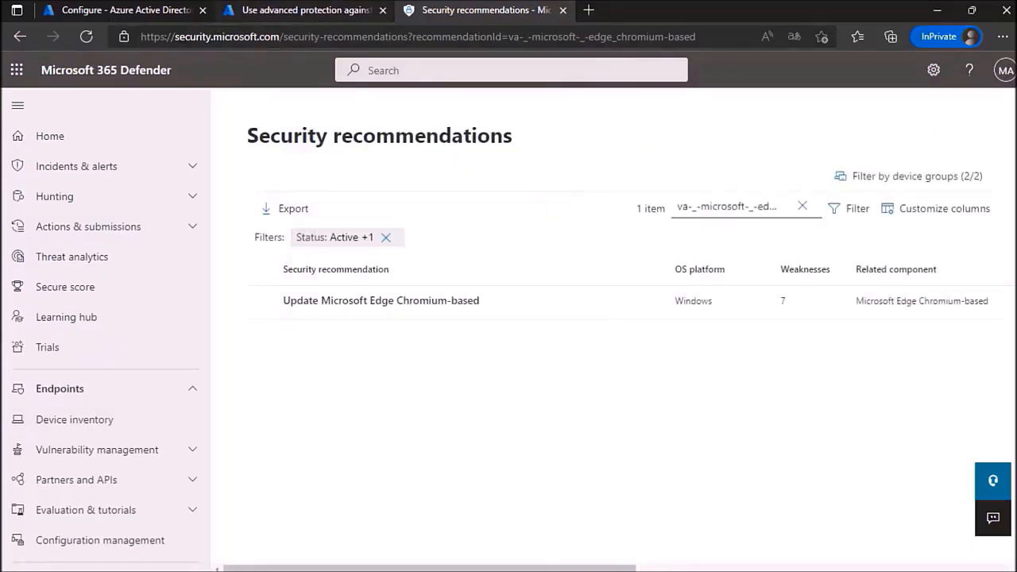
left_click(301, 11)
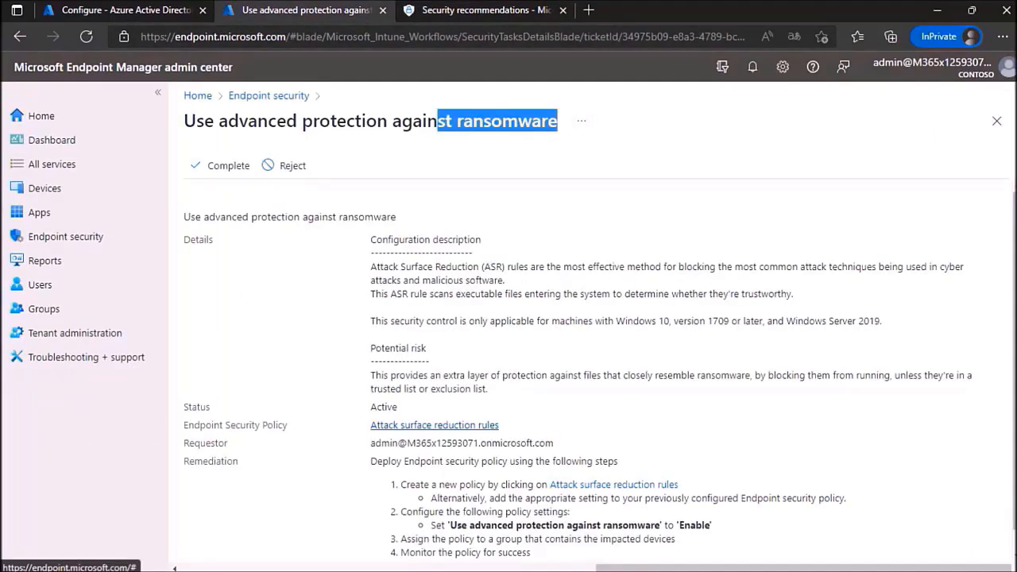
Start an Attack surface reduction rules profile from the ransomware task, name it fsddsg, and review its configuration settings
left_click(435, 426)
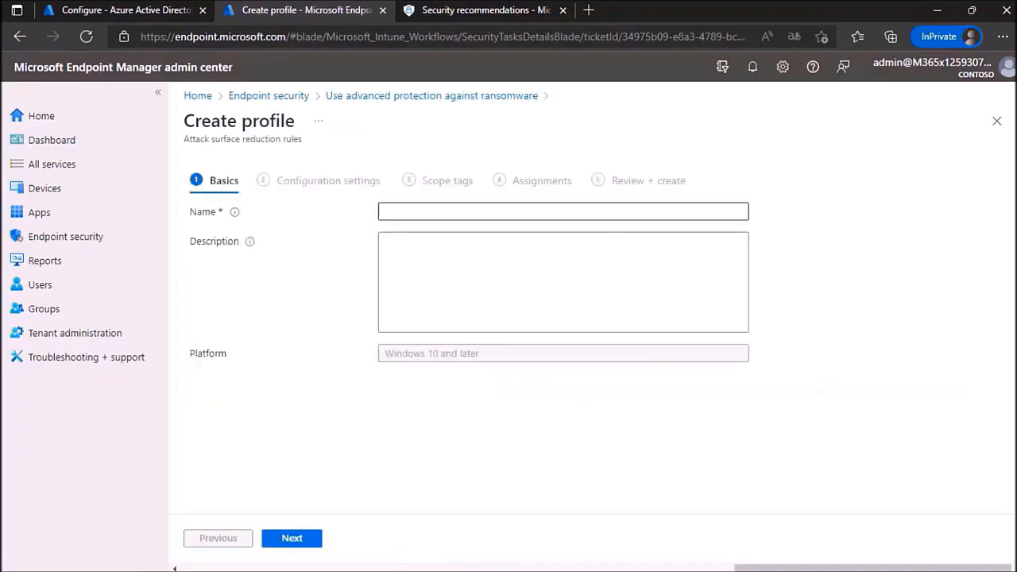
left_click(509, 211)
type("fsddsg")
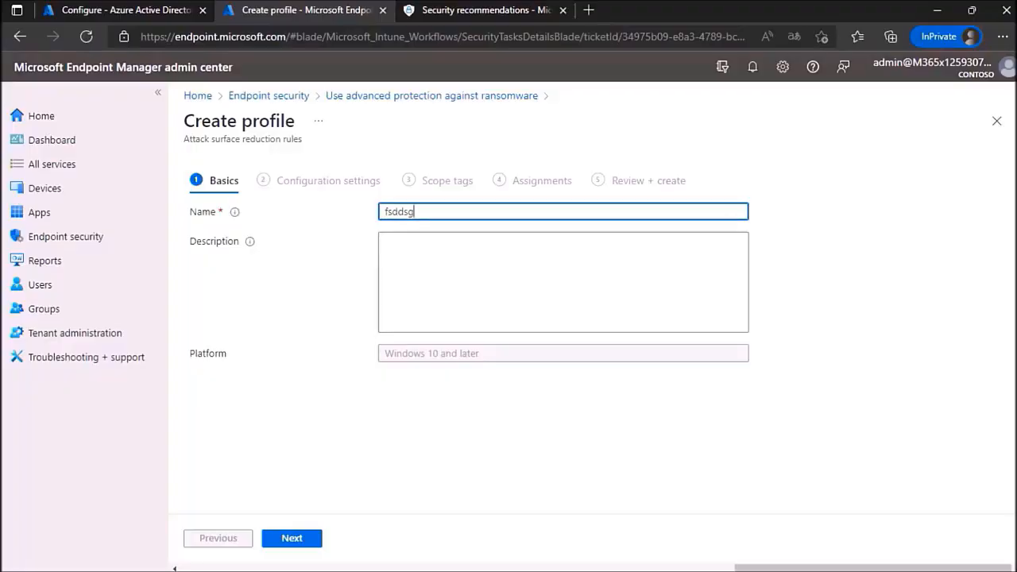
left_click(302, 540)
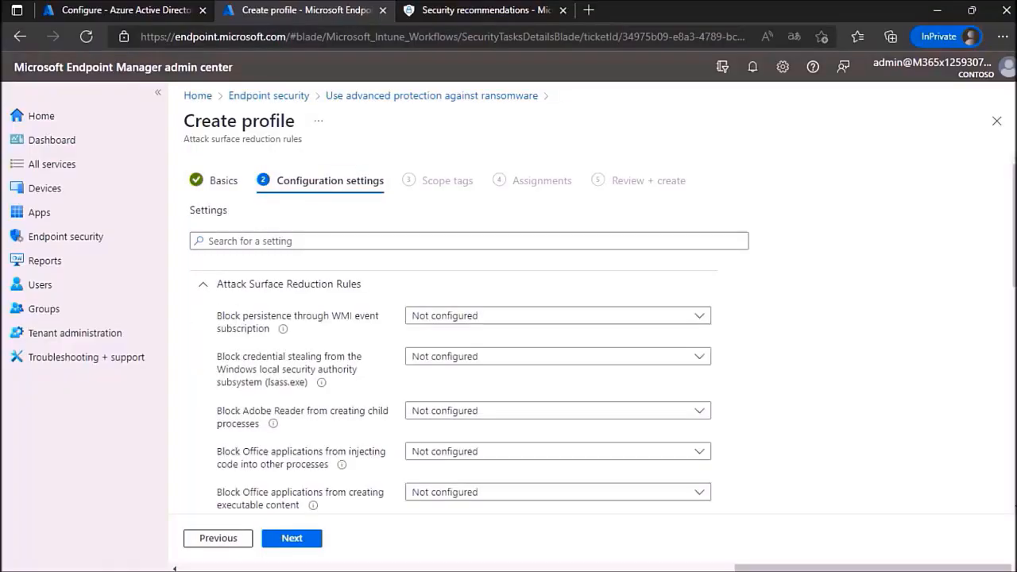
scroll(461, 318, "down", 10)
scroll(460, 317, "up", 10)
left_click(486, 10)
left_click(318, 10)
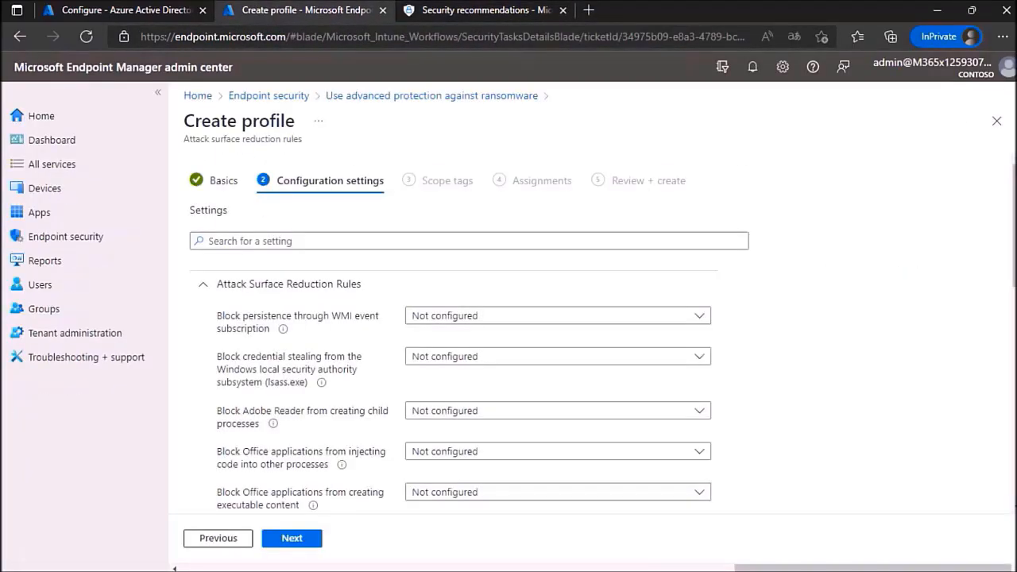